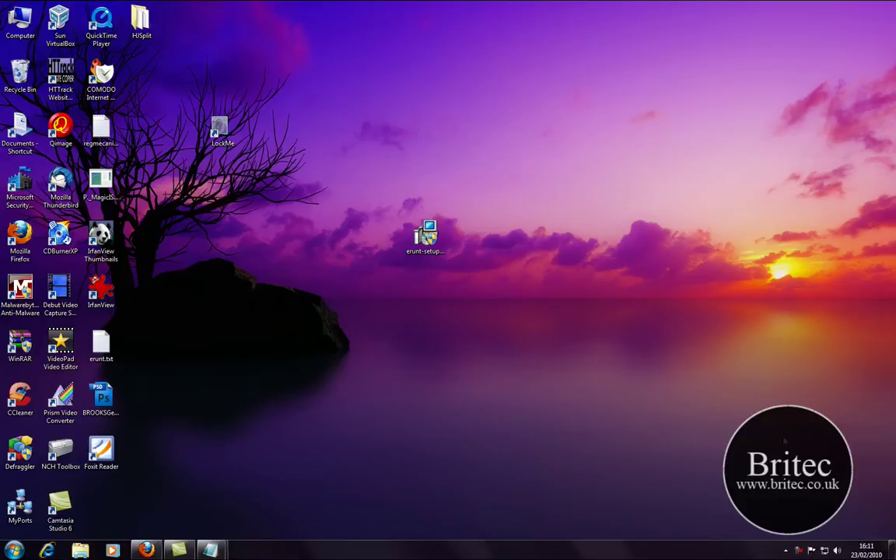
- Bring up the ERUNT download page in the browser
left_click(147, 550)
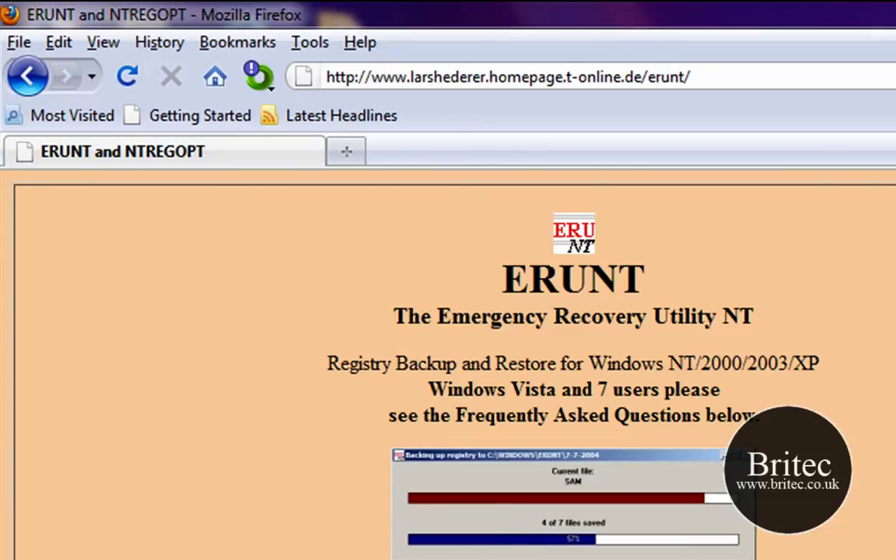
scroll(448, 350, "down", 5)
scroll(448, 350, "up", 5)
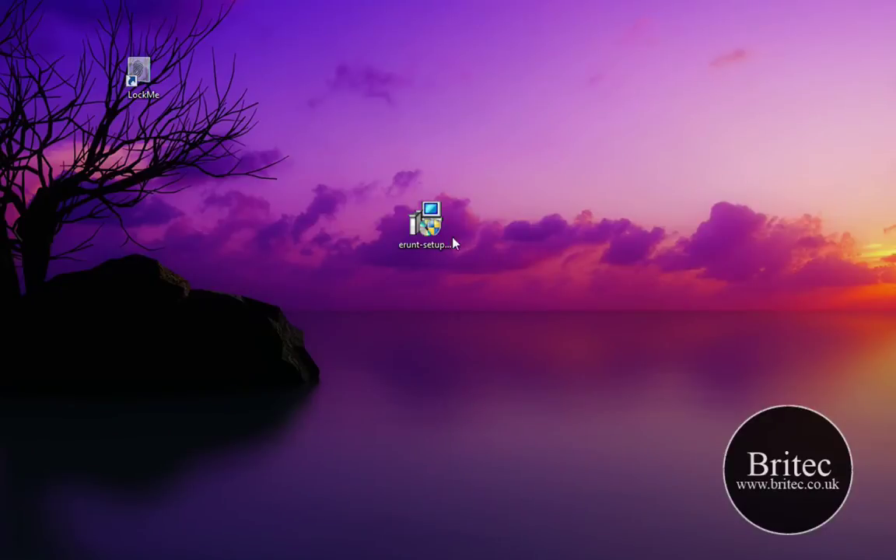
- Launch erunt-setup past the security alert, choose English, and keep the default install and Start Menu folders
double_click(447, 239)
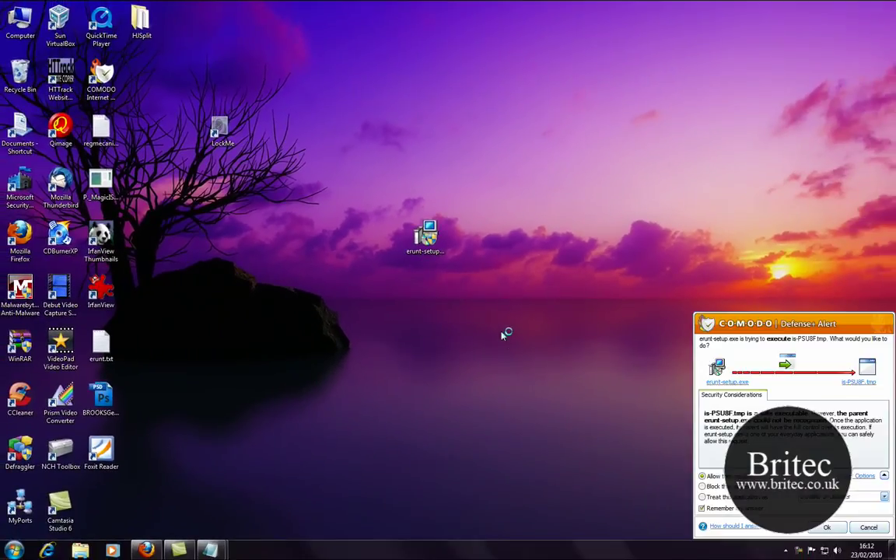
left_click(827, 527)
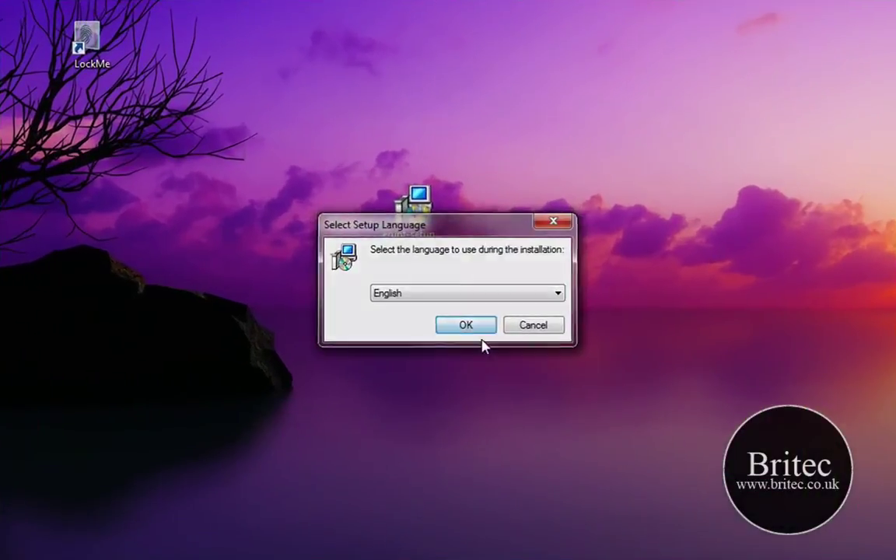
left_click(463, 318)
left_click(523, 384)
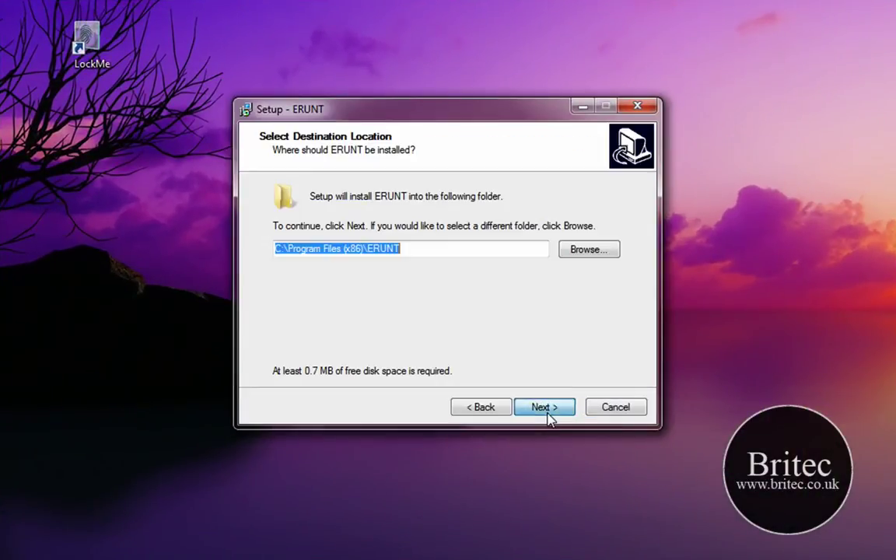
left_click(544, 407)
left_click(544, 407)
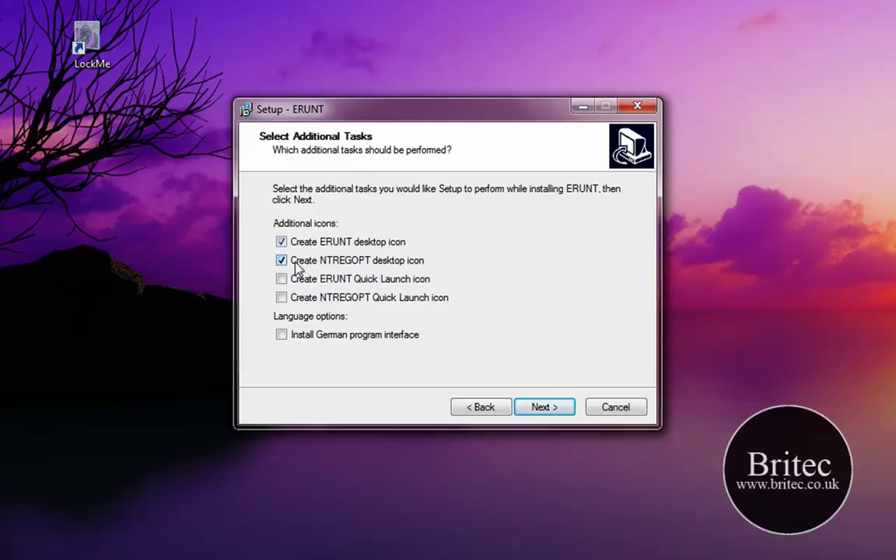
- Keep both desktop icons, install ERUNT, add it to startup, and skip showing the documentation
left_click(544, 408)
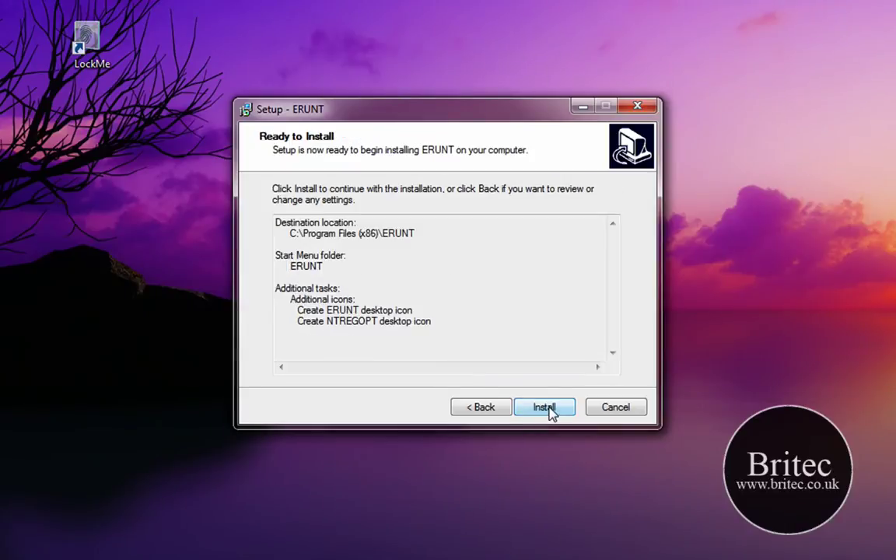
left_click(547, 409)
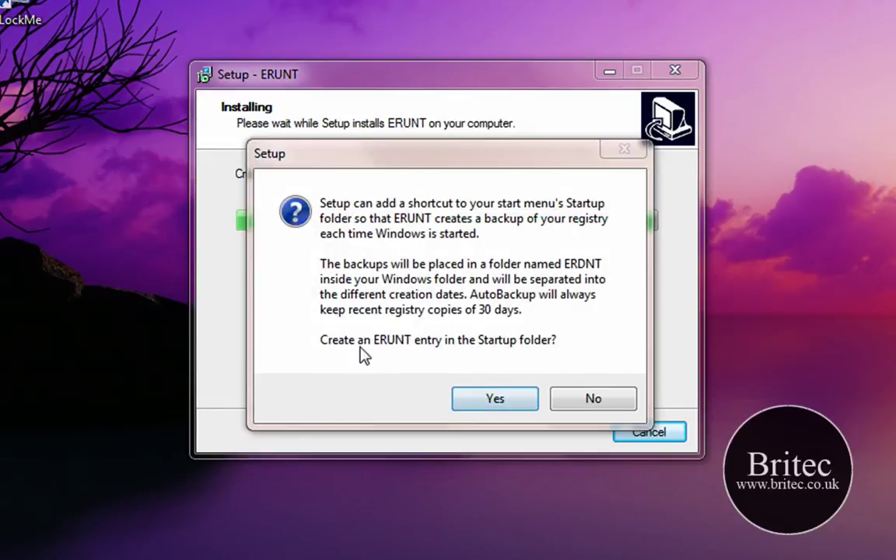
left_click(511, 405)
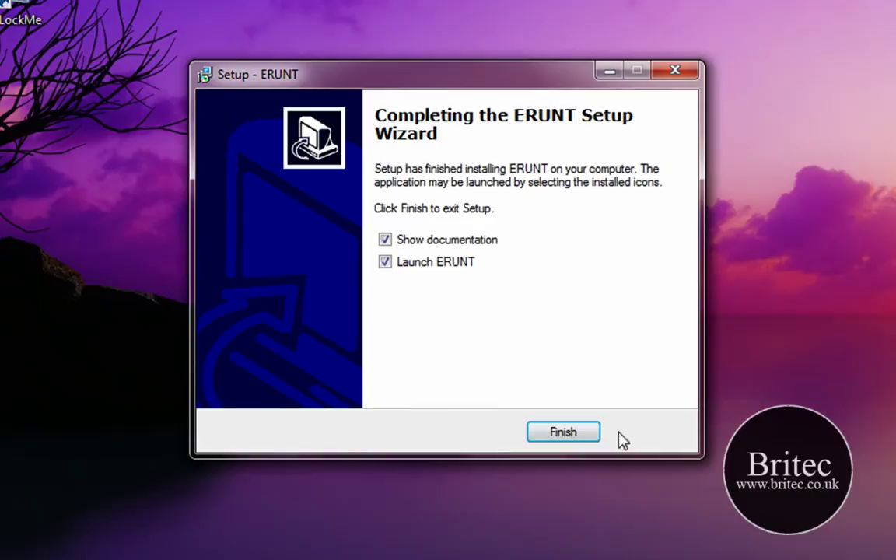
left_click(424, 245)
- Finish setup, launch ERUNT, and back up the registry to C:\Windows\ERDNT\23-02-2010, overwriting its contents
left_click(577, 435)
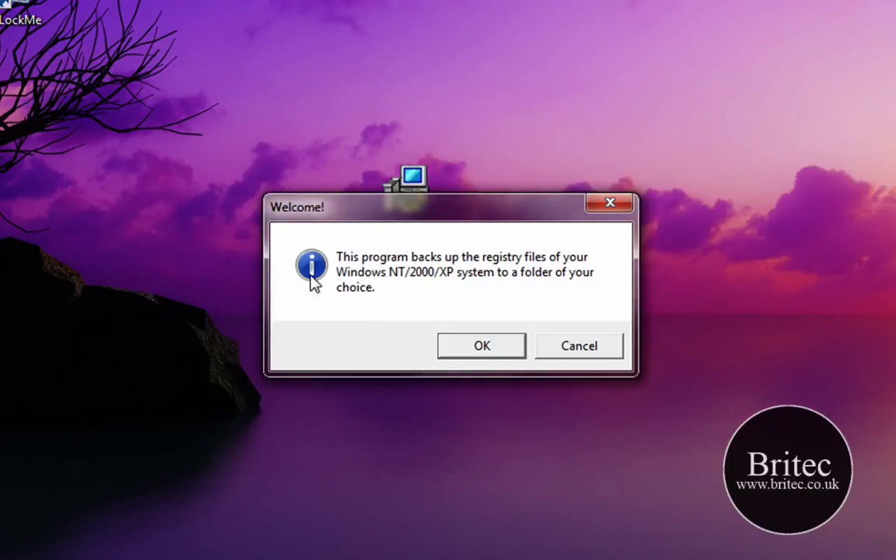
left_click(466, 352)
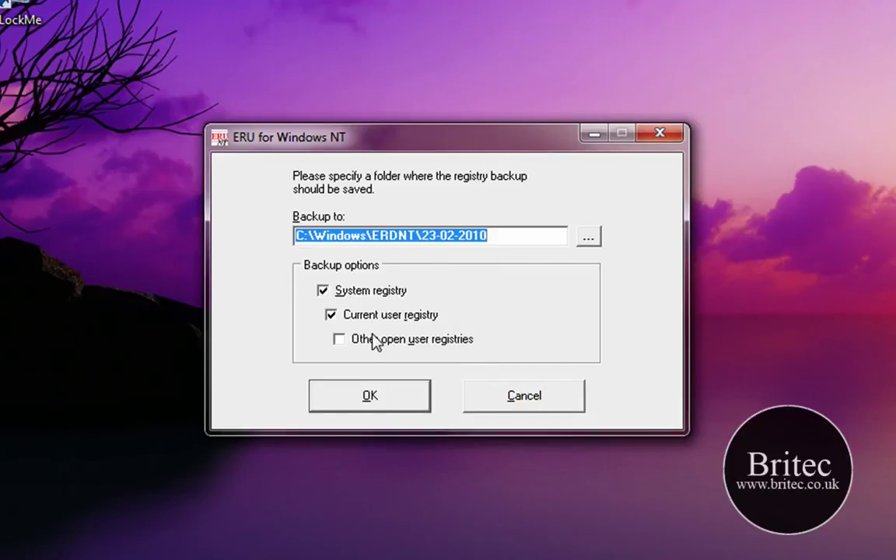
left_click(427, 239)
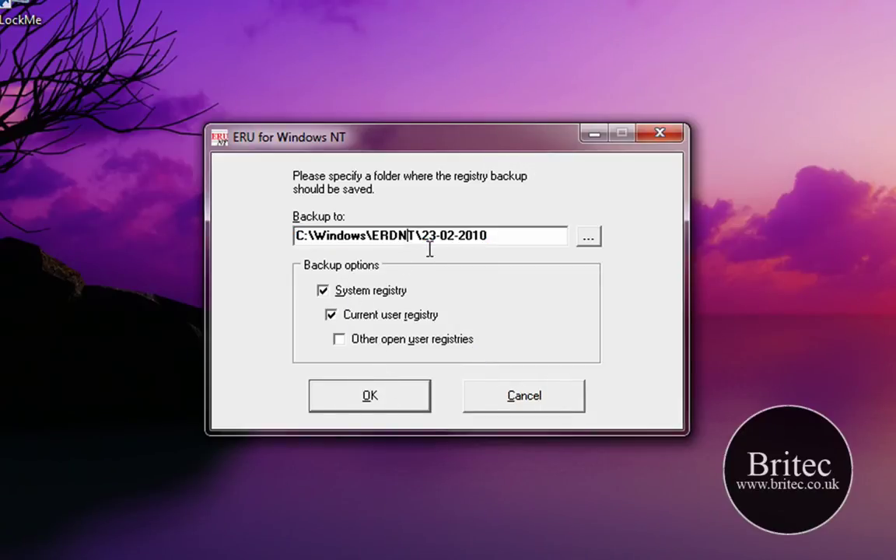
left_click(368, 394)
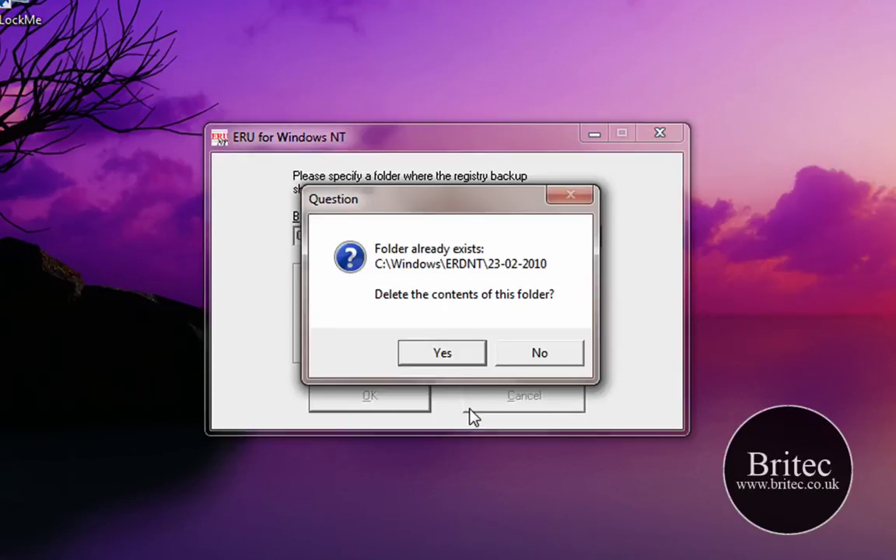
left_click(438, 360)
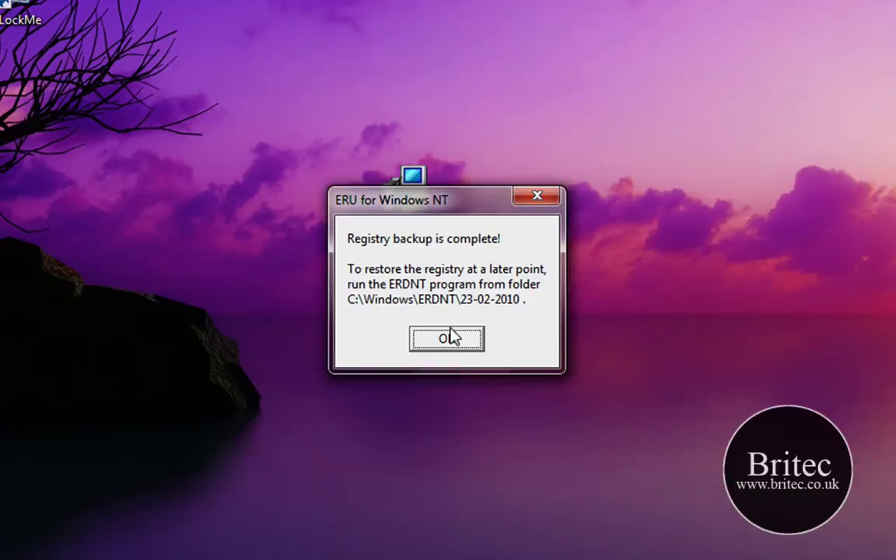
left_click(458, 347)
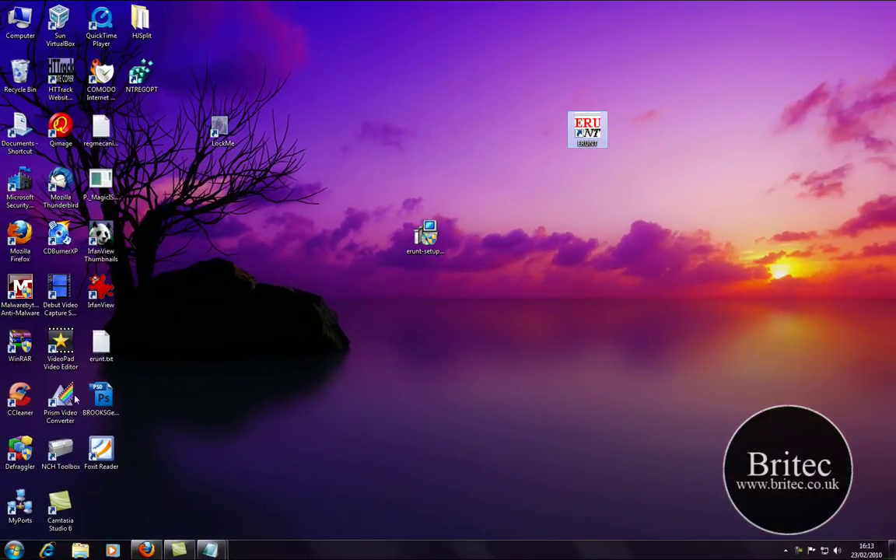
- Drag the NTREGOPT desktop shortcut next to the ERUNT shortcut
left_click_drag(141, 73, 507, 137)
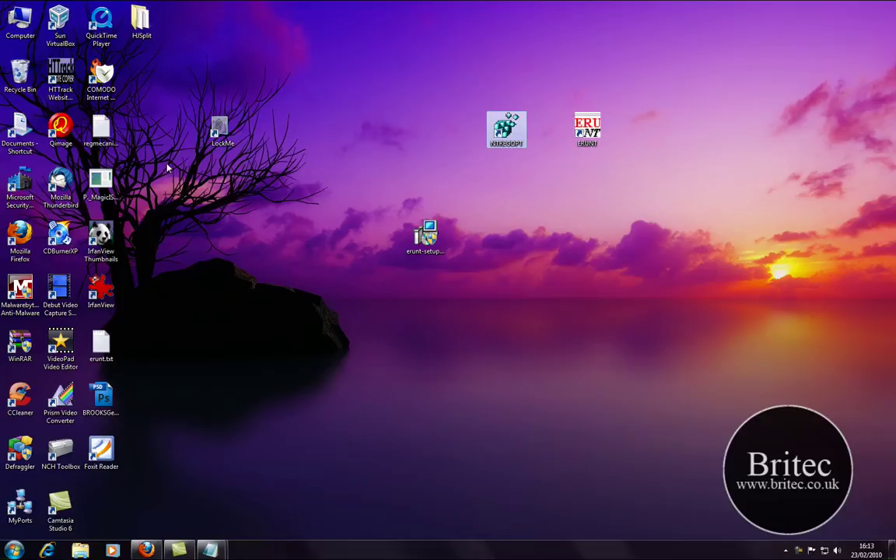
- Browse to C:\Windows\ERDNT\23-02-2010 to inspect the registry backup files
double_click(19, 22)
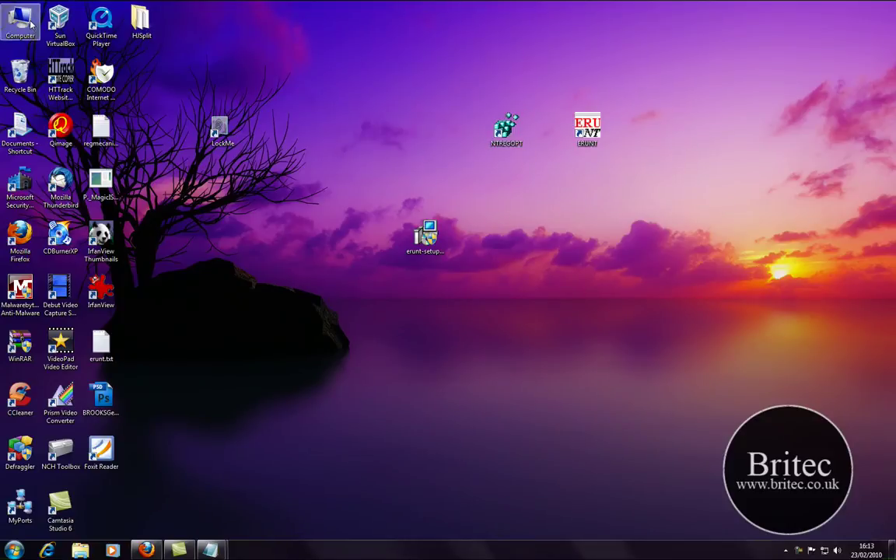
double_click(372, 173)
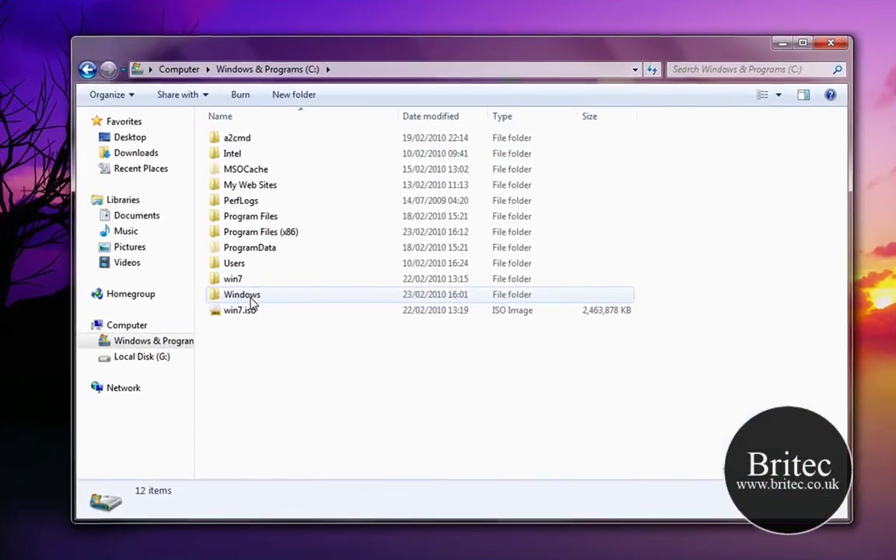
double_click(251, 296)
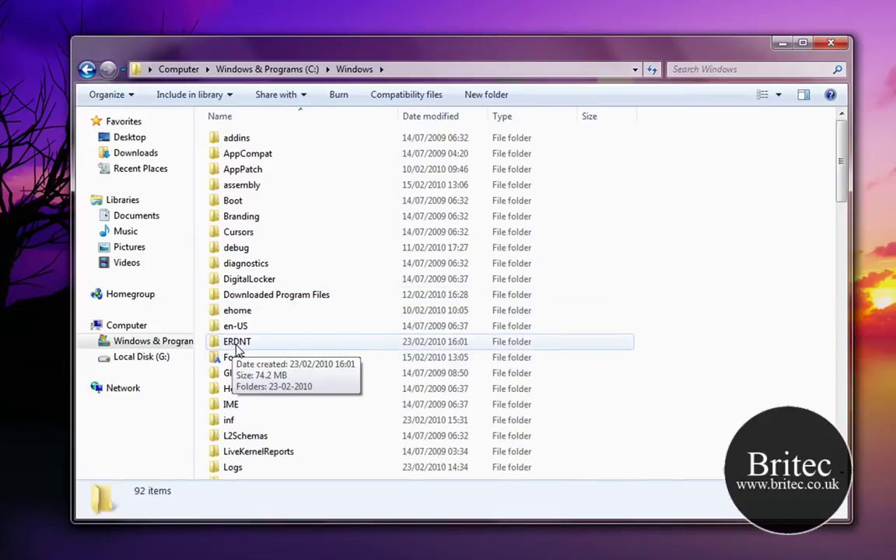
double_click(237, 345)
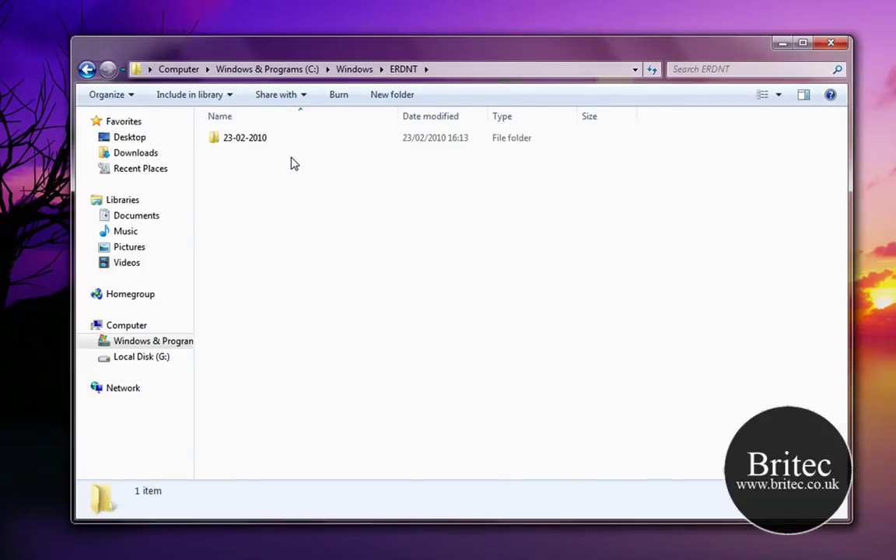
double_click(247, 142)
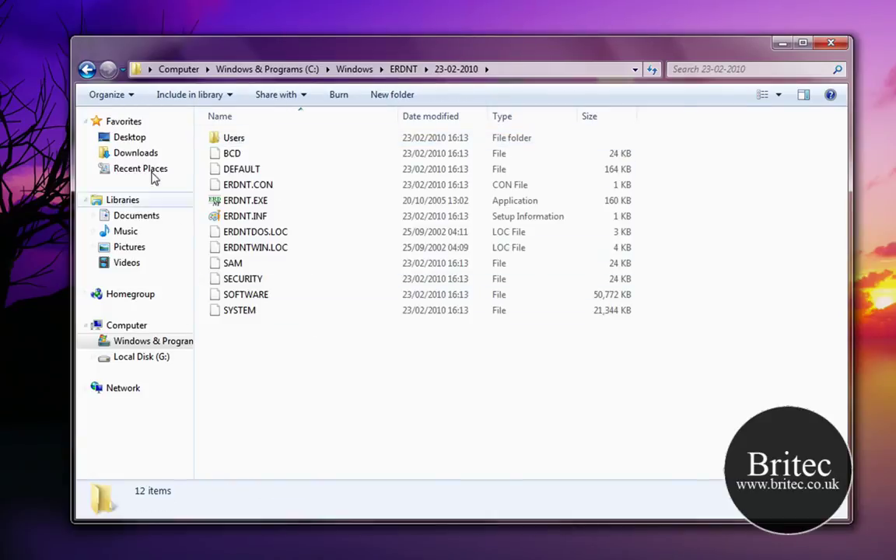
- Go back to C:, open Program Files (x86)\ERUNT, and select AUTOBACK.EXE
left_click(90, 71)
left_click(88, 70)
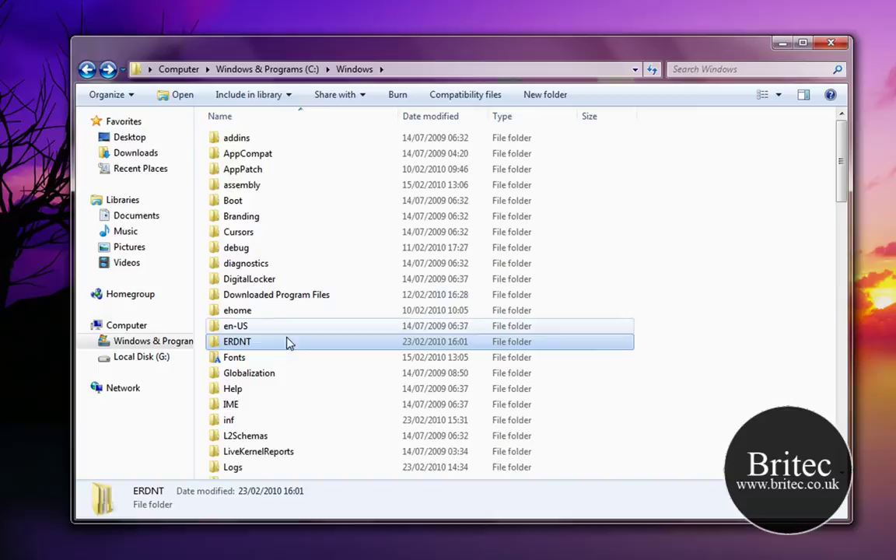
left_click(87, 70)
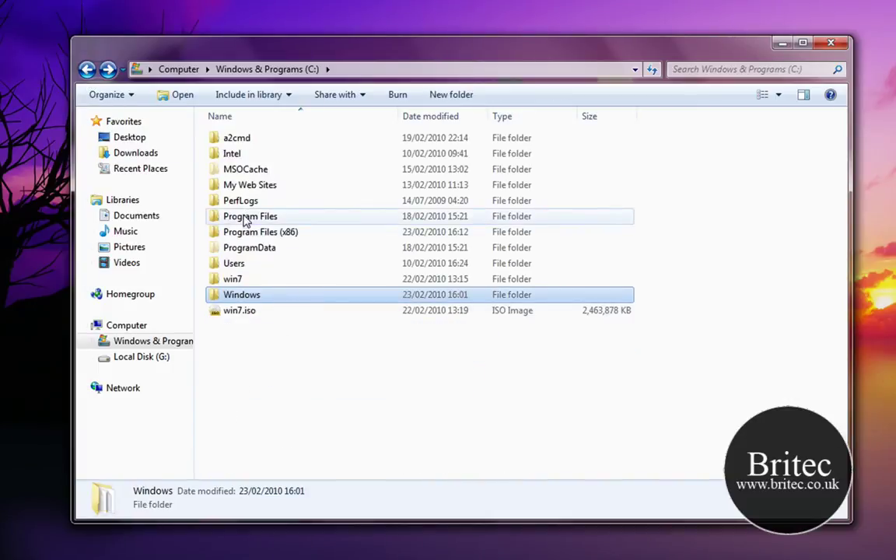
double_click(251, 237)
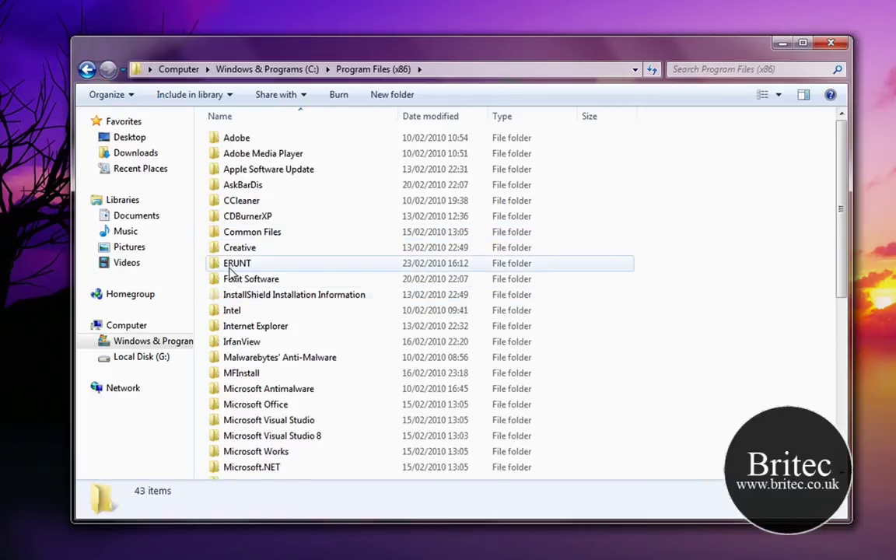
double_click(239, 267)
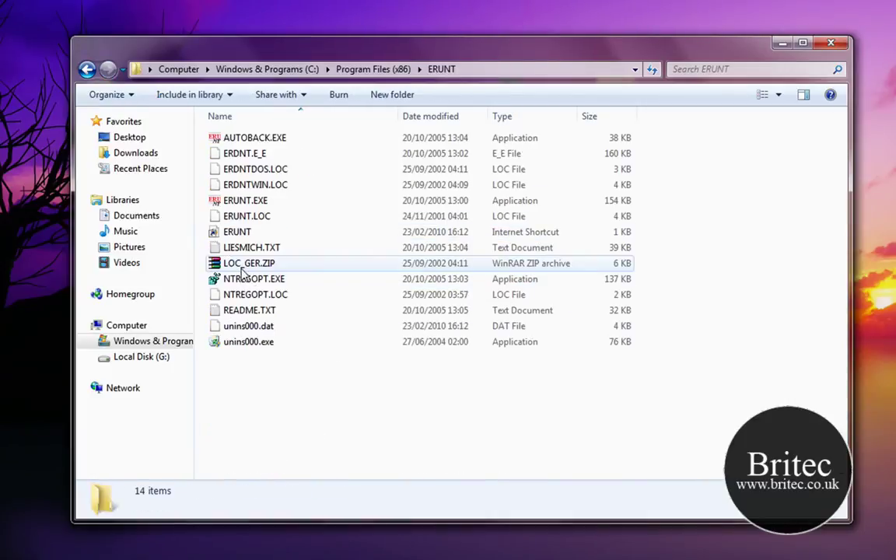
left_click(243, 141)
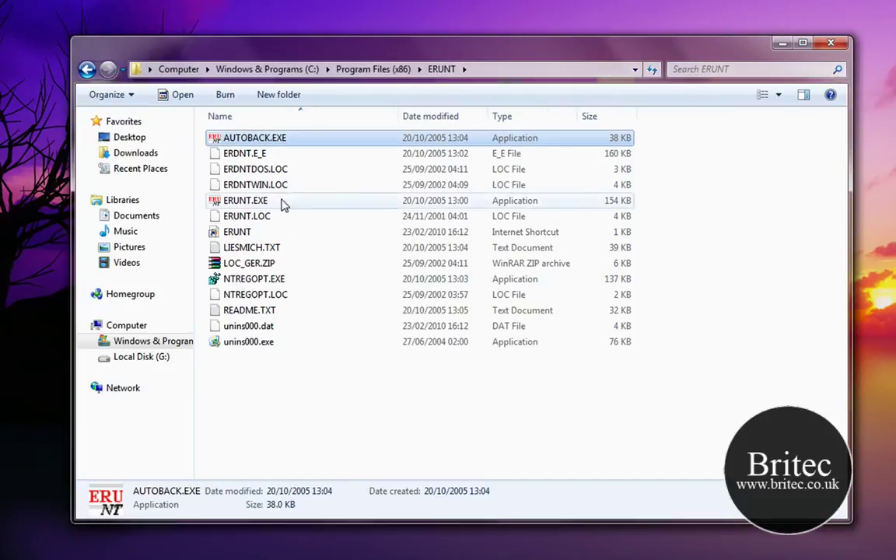
- Set AUTOBACK.EXE to always run as administrator in its Compatibility properties
right_click(241, 143)
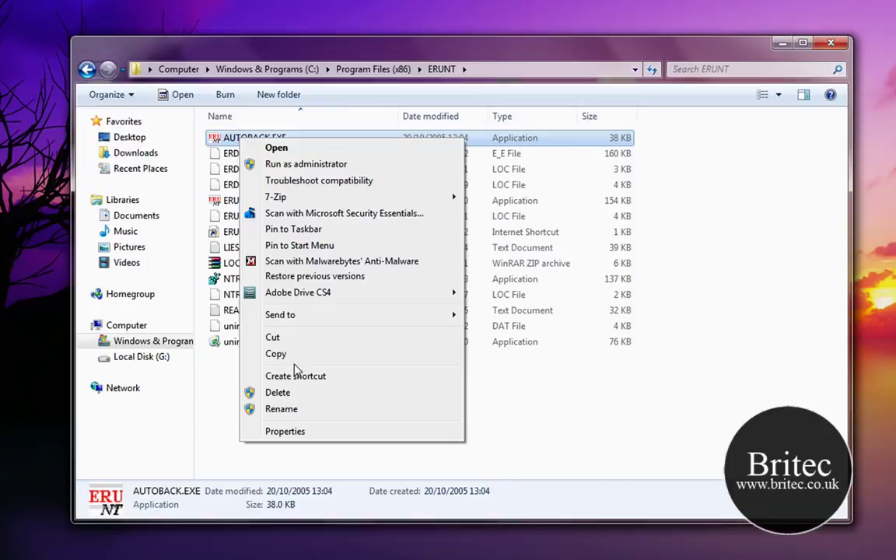
left_click(280, 432)
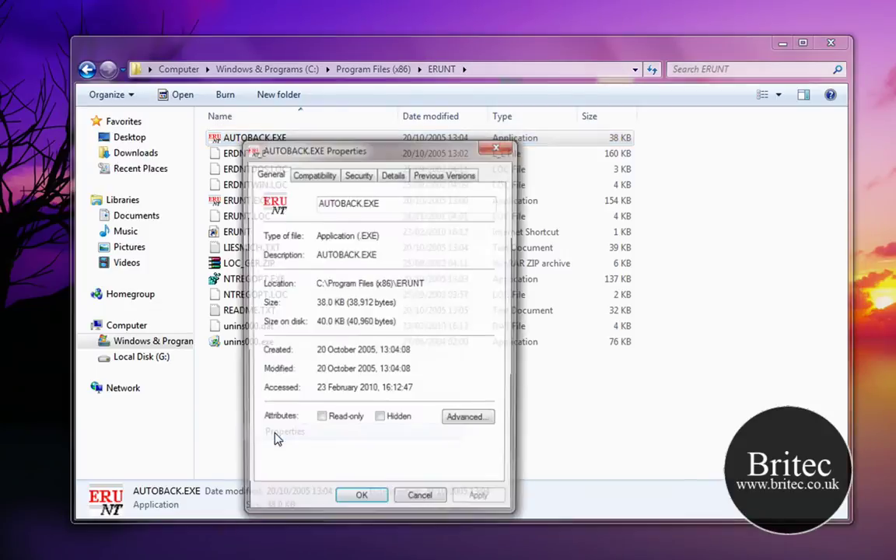
left_click(309, 176)
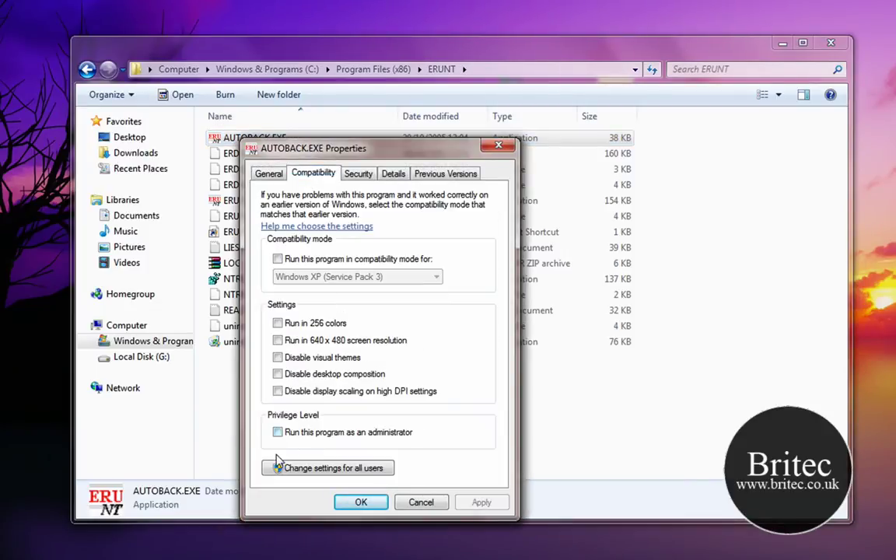
left_click(278, 432)
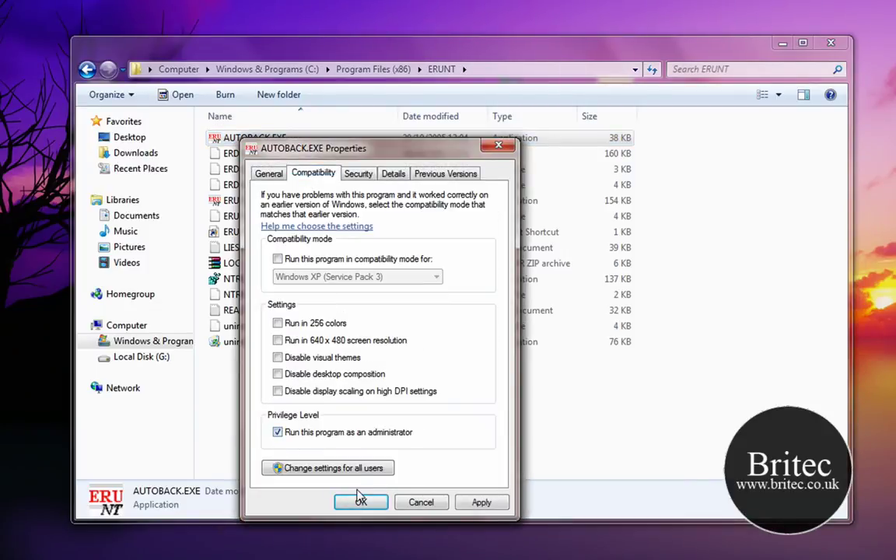
left_click(475, 506)
left_click(361, 503)
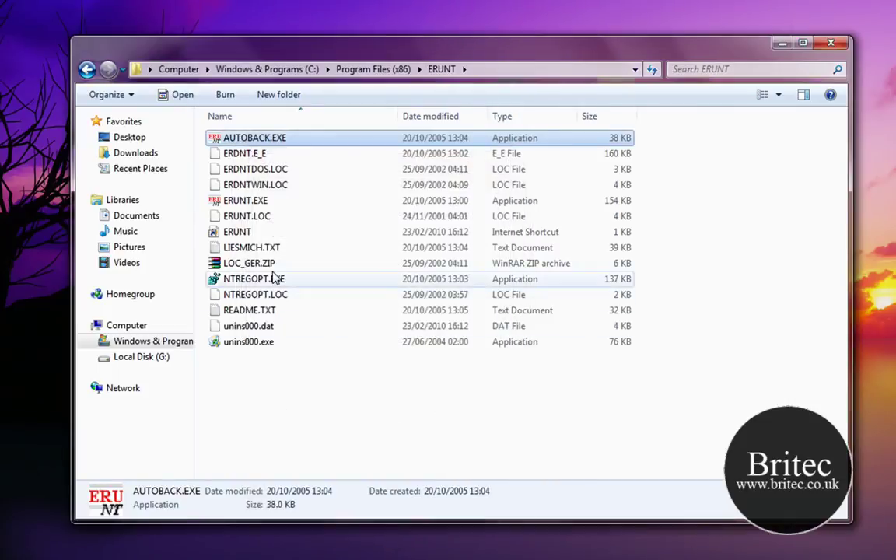
- Set ERUNT.EXE to always run as administrator in its Compatibility properties
left_click(243, 201)
right_click(244, 203)
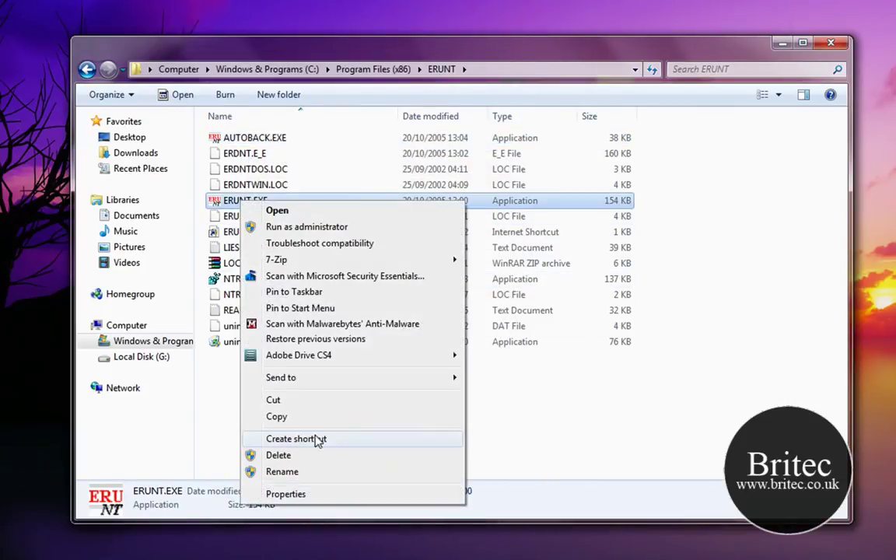
left_click(310, 496)
left_click(313, 238)
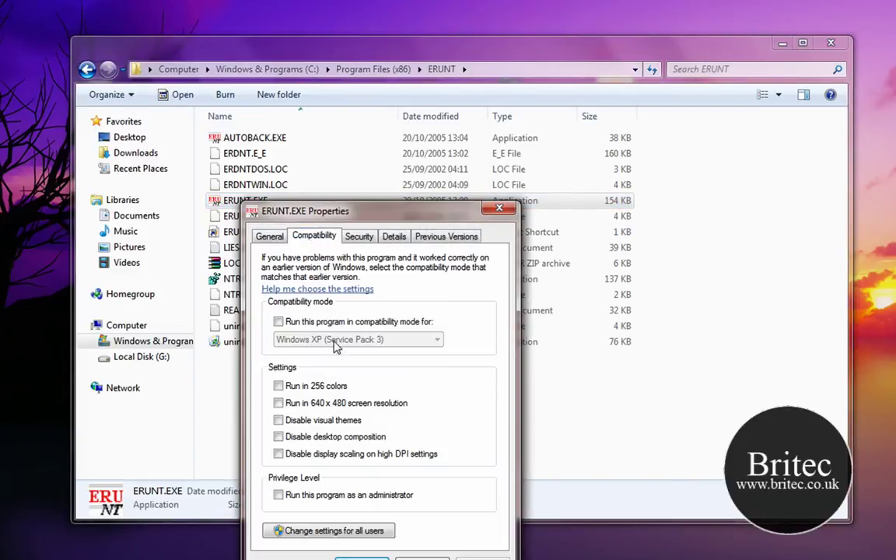
left_click(291, 499)
left_click(362, 558)
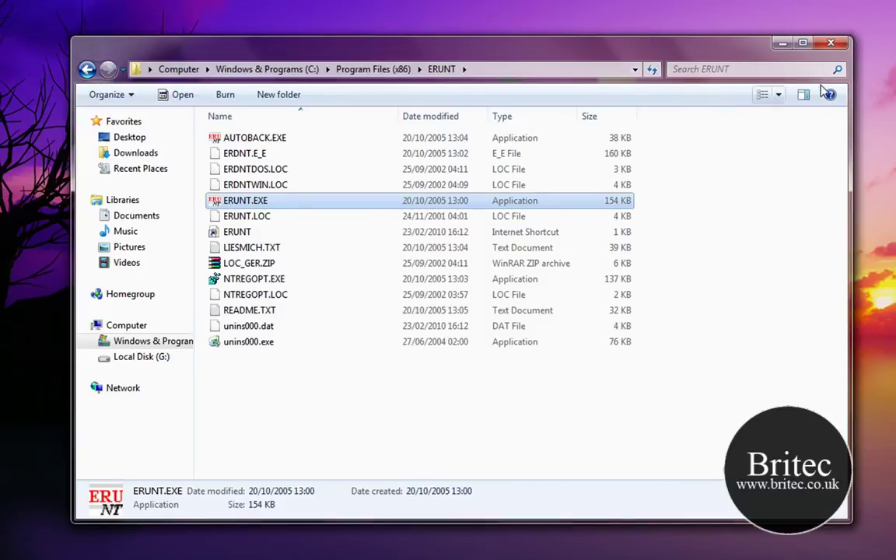
- Close the ERUNT folder, launch Task Scheduler from Control Panel's Administrative Tools, and minimize other windows
key("alt+F4")
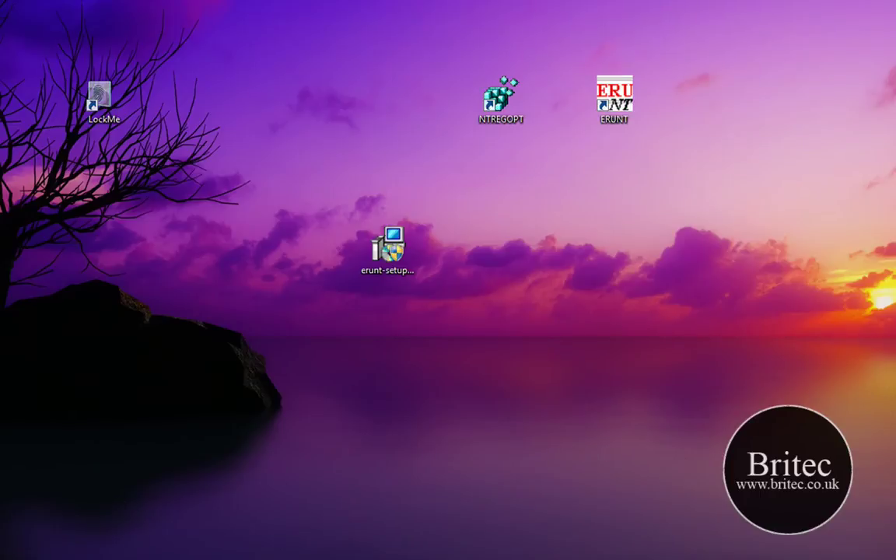
key("super")
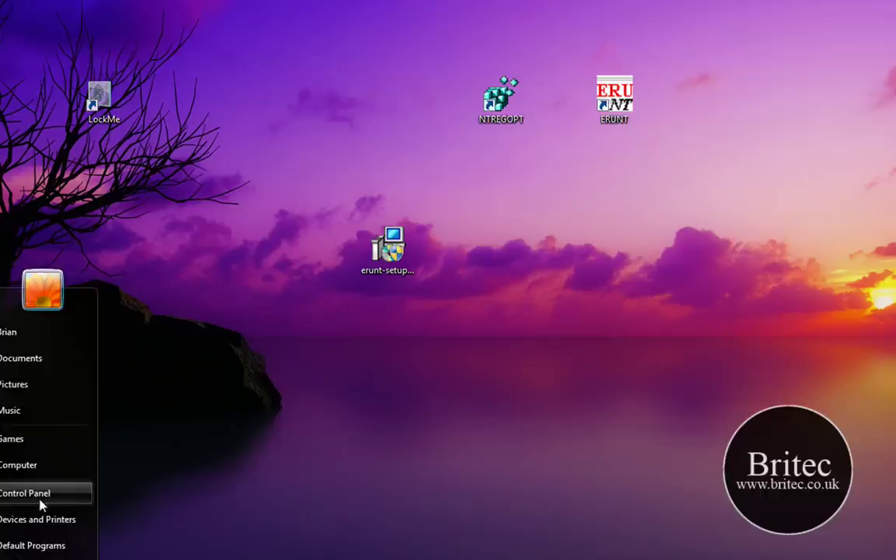
left_click(40, 500)
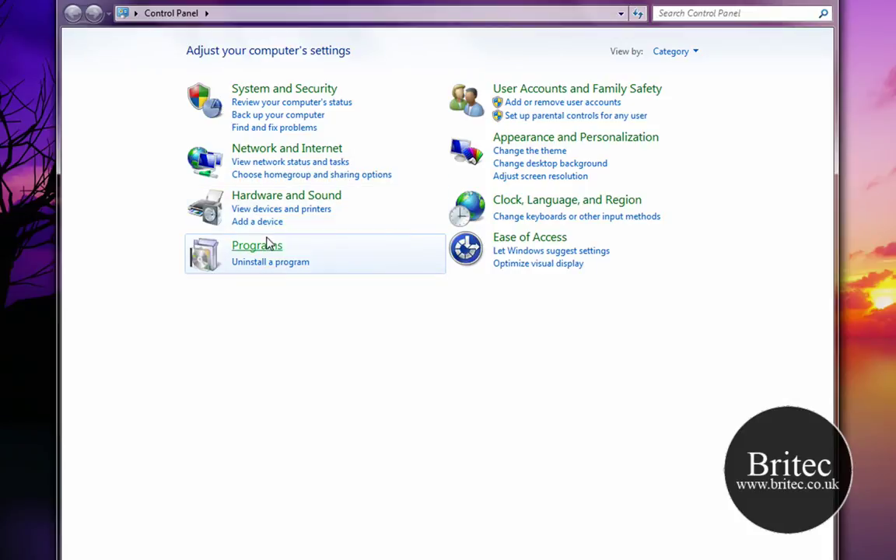
left_click(285, 91)
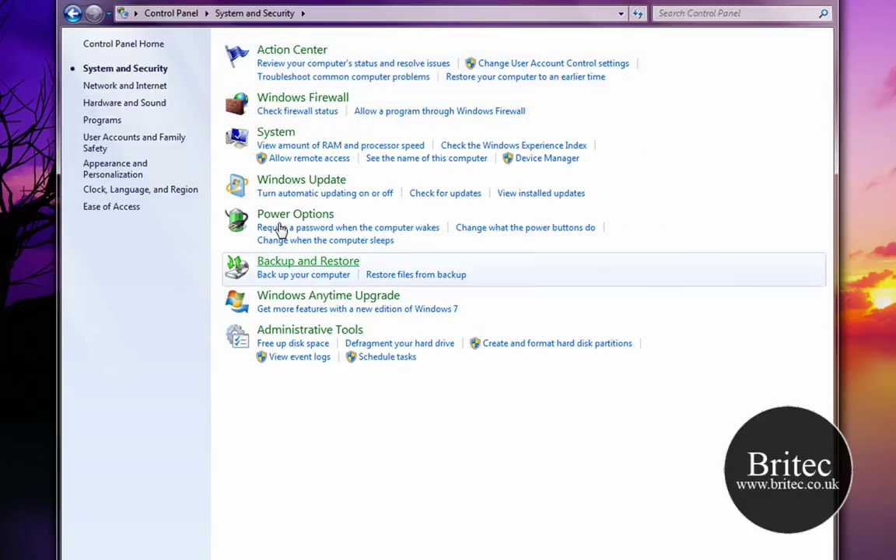
left_click(312, 335)
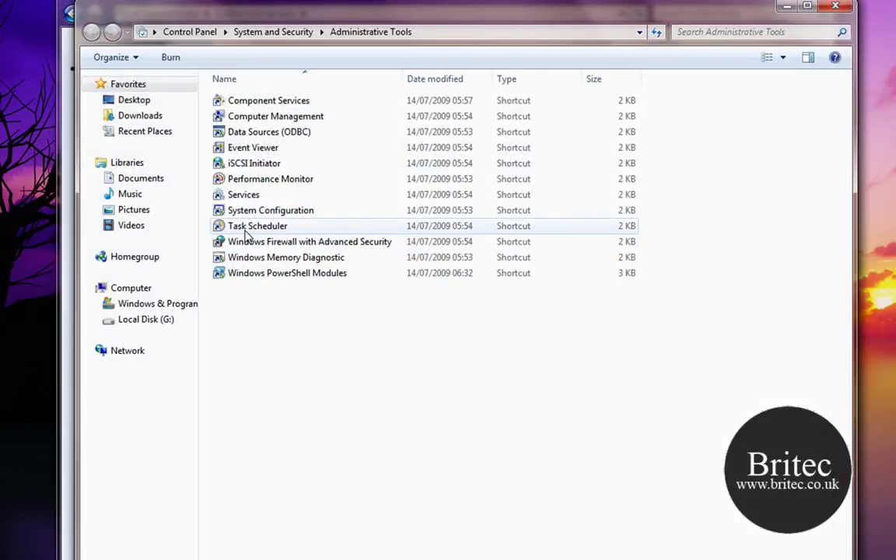
double_click(257, 231)
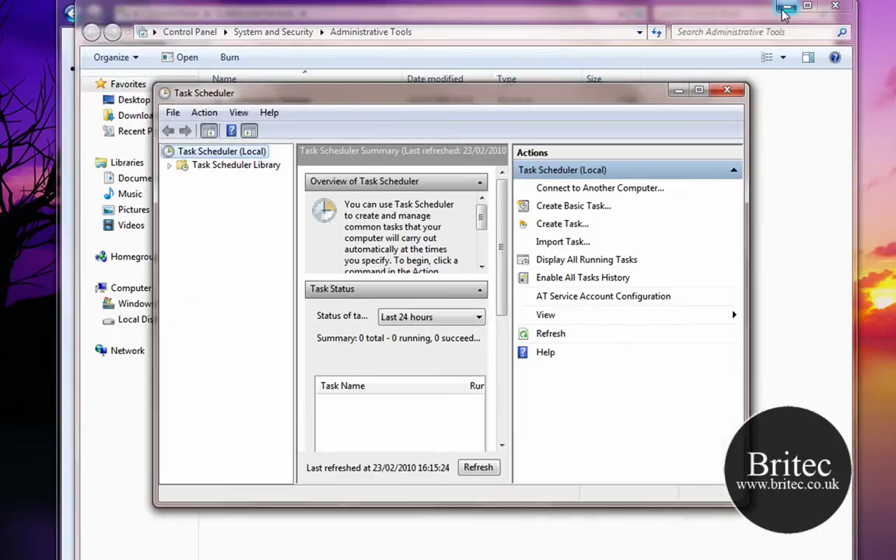
left_click(785, 6)
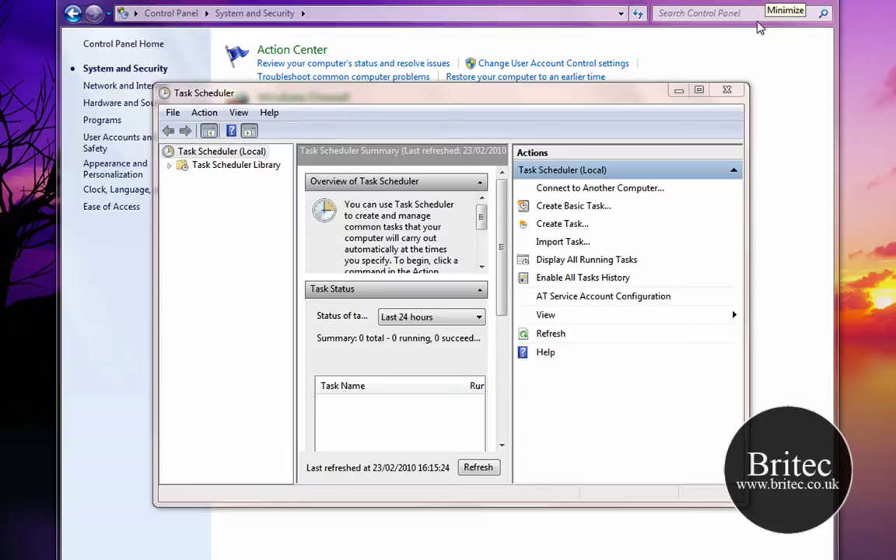
key("super+Home")
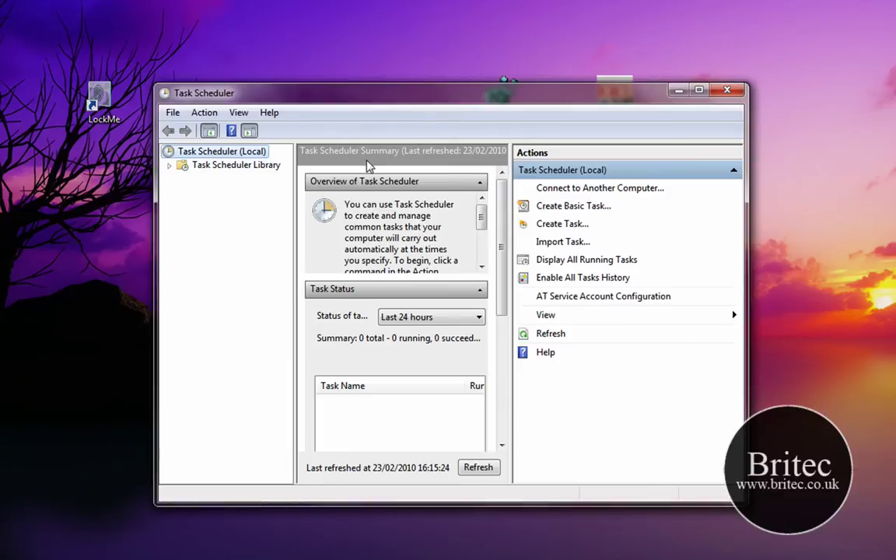
- From the Action menu, create a basic task named 'Erunt Backup' described as 'My Erunt Auto Backup'
left_click(205, 114)
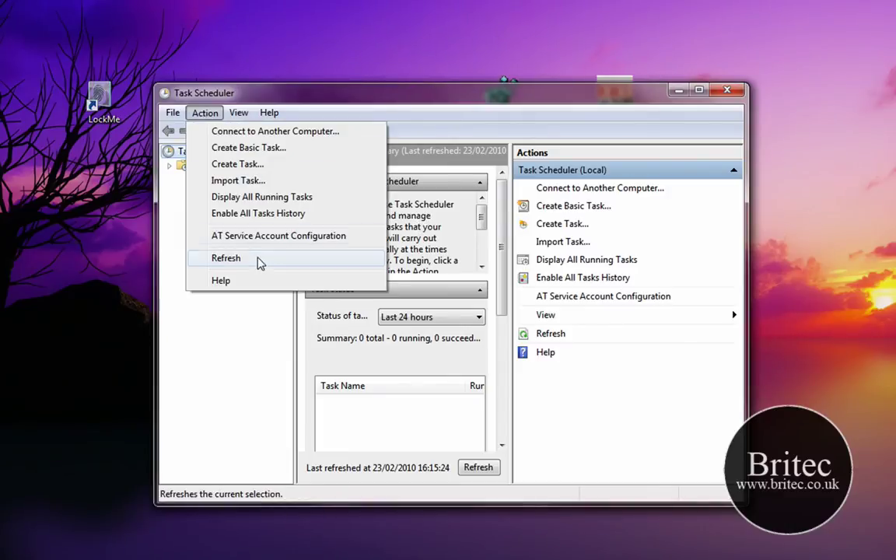
left_click(237, 155)
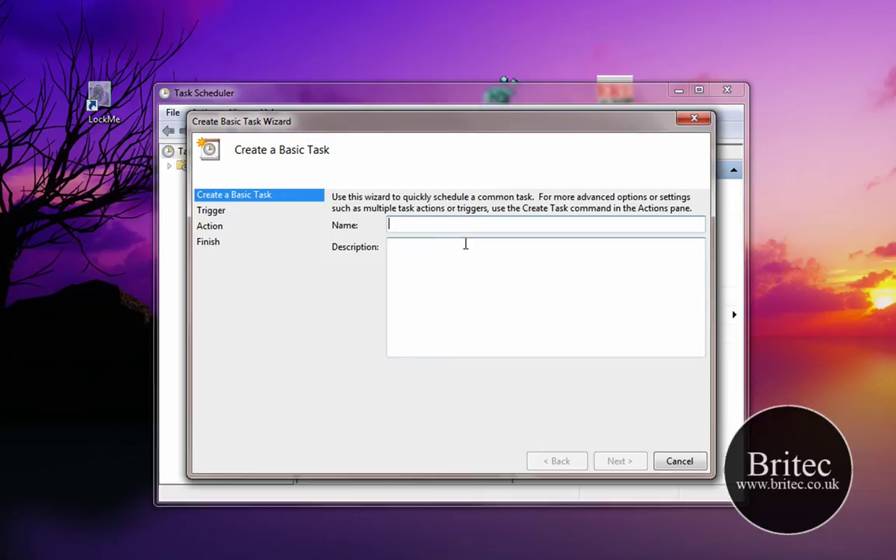
type("Erunt Ba")
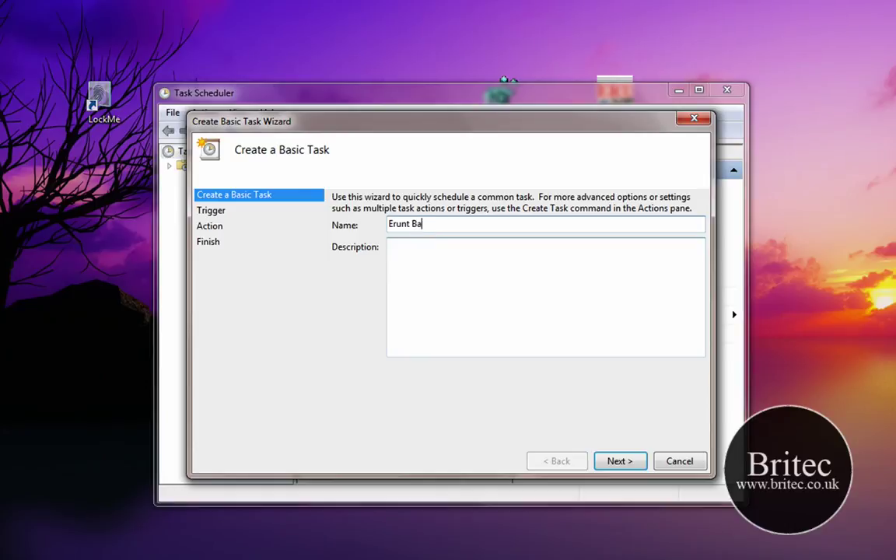
type("ckup")
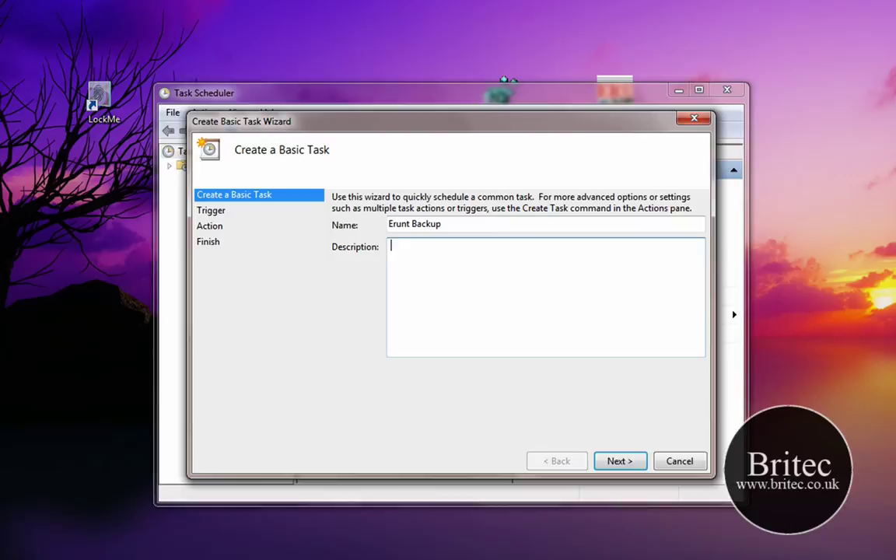
type("My Eru")
type("nt Auto backup")
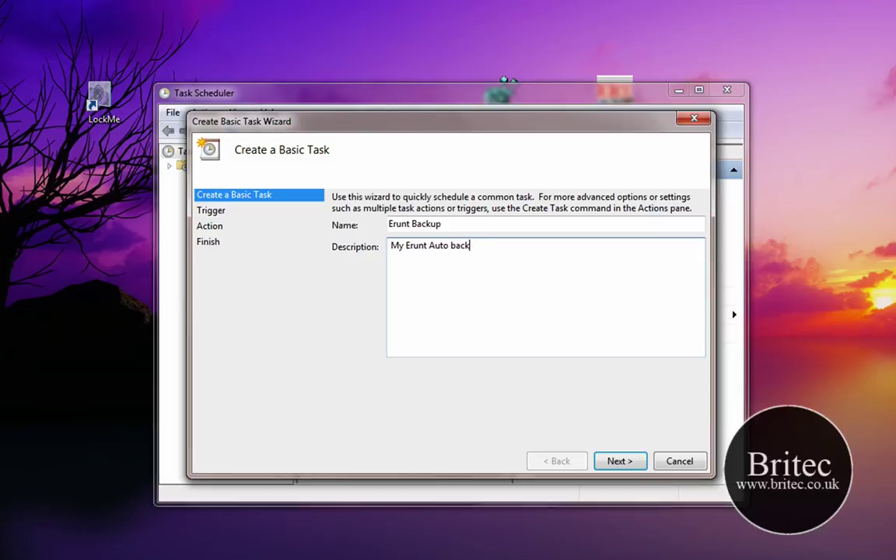
key("BackSpace")
key("BackSpace")
key("BackSpace")
type("ackup")
- Set the task to trigger when the computer starts and to start a program
left_click(619, 461)
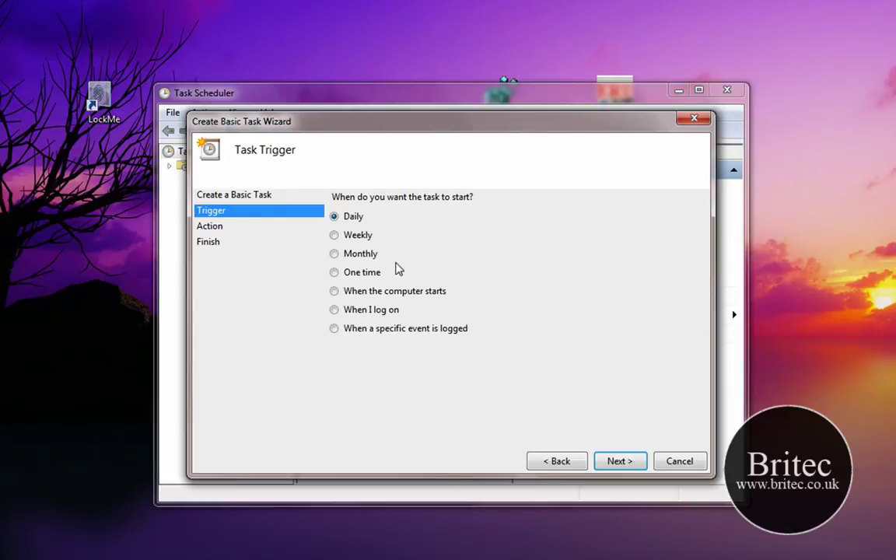
left_click(347, 294)
left_click(617, 463)
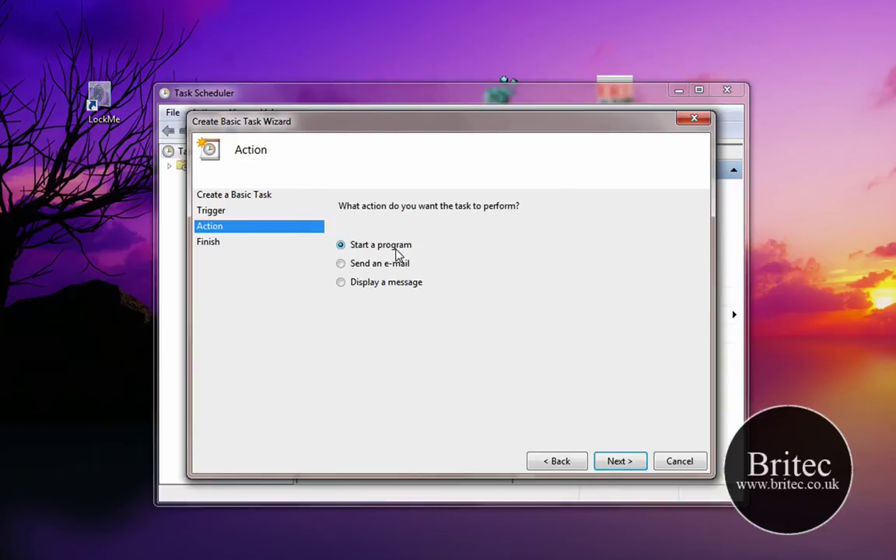
left_click(620, 462)
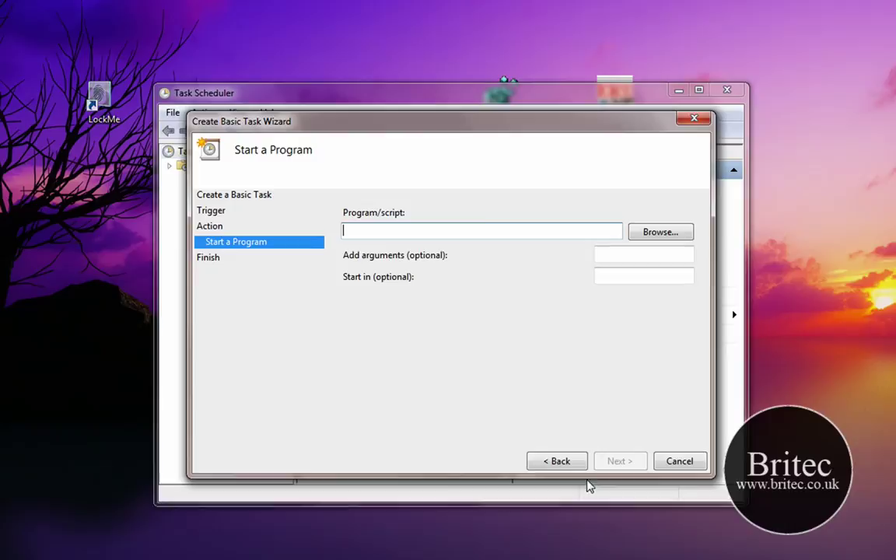
- Browse to and choose AUTOBACK.EXE in the ERUNT folder as the program
left_click(658, 235)
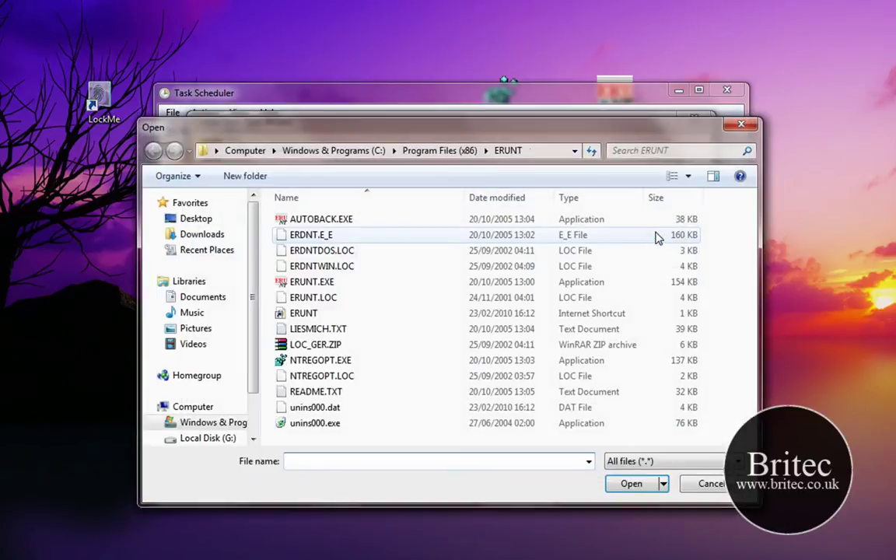
left_click(317, 221)
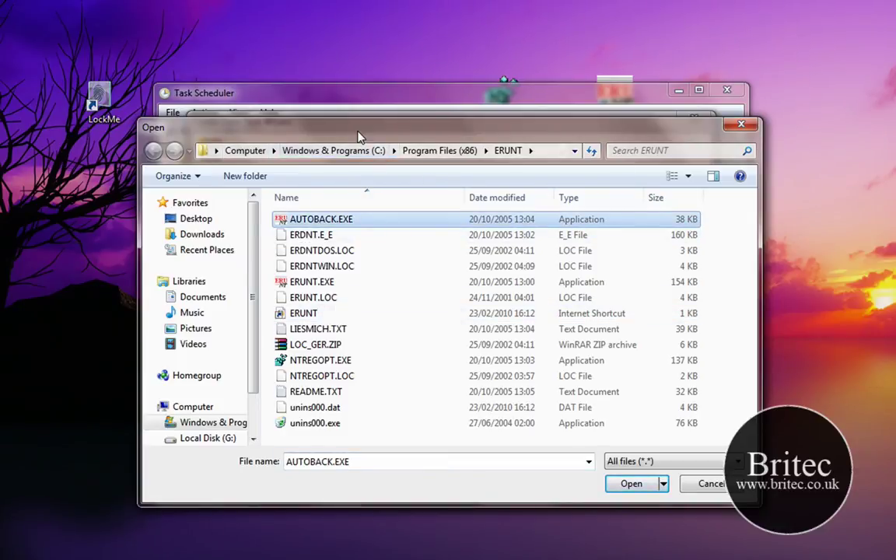
left_click_drag(327, 127, 328, 107)
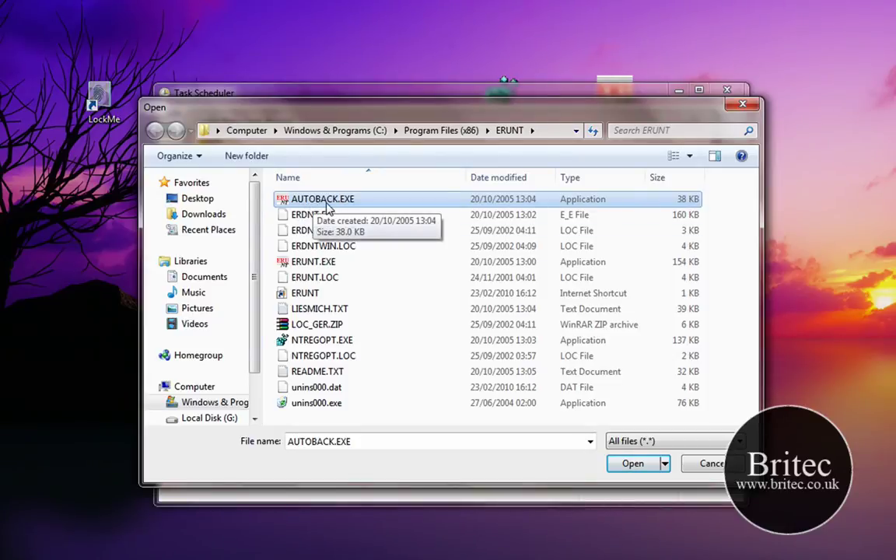
left_click(630, 463)
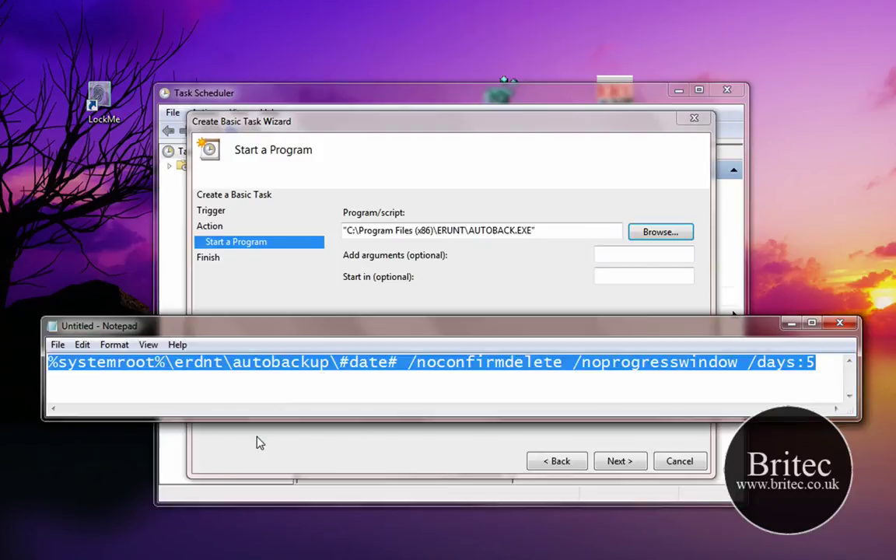
- Copy the autobackup argument line from Notepad and paste it into the task's arguments field
left_click(172, 363)
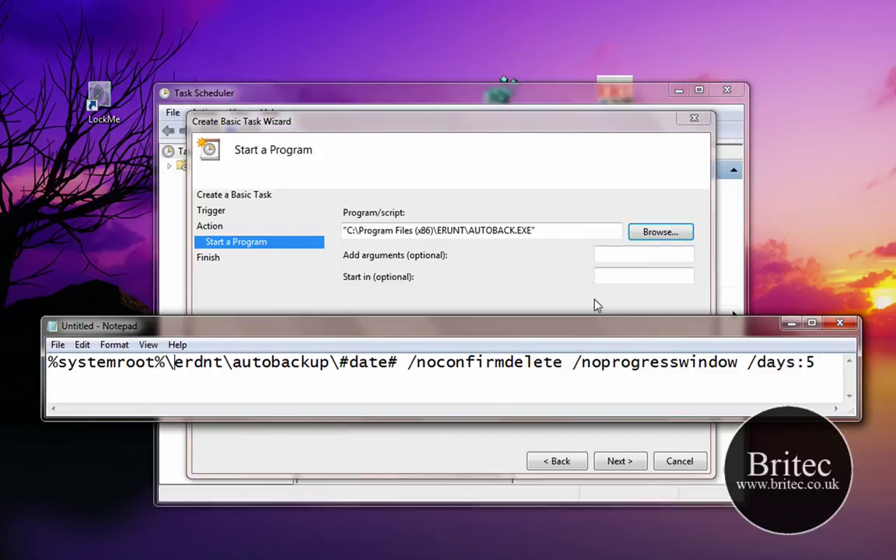
left_click(614, 253)
left_click(785, 389)
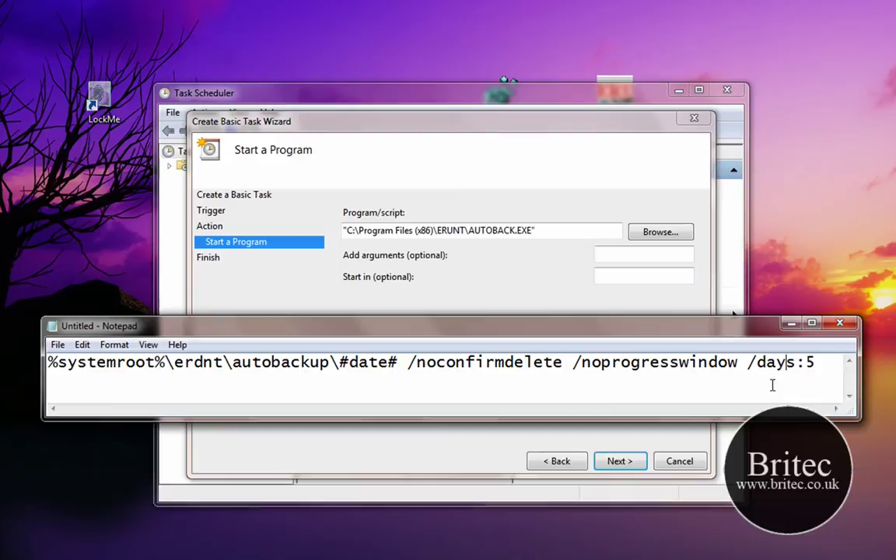
left_click_drag(821, 362, 24, 379)
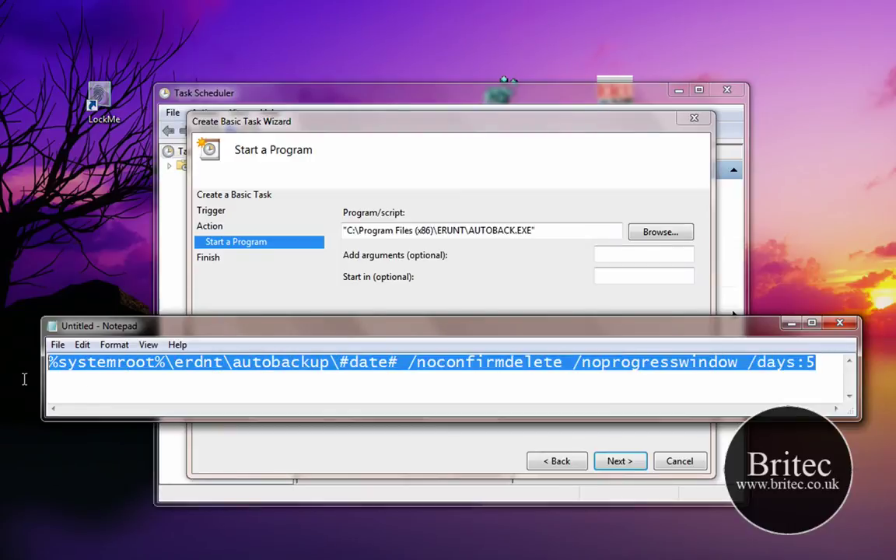
right_click(145, 364)
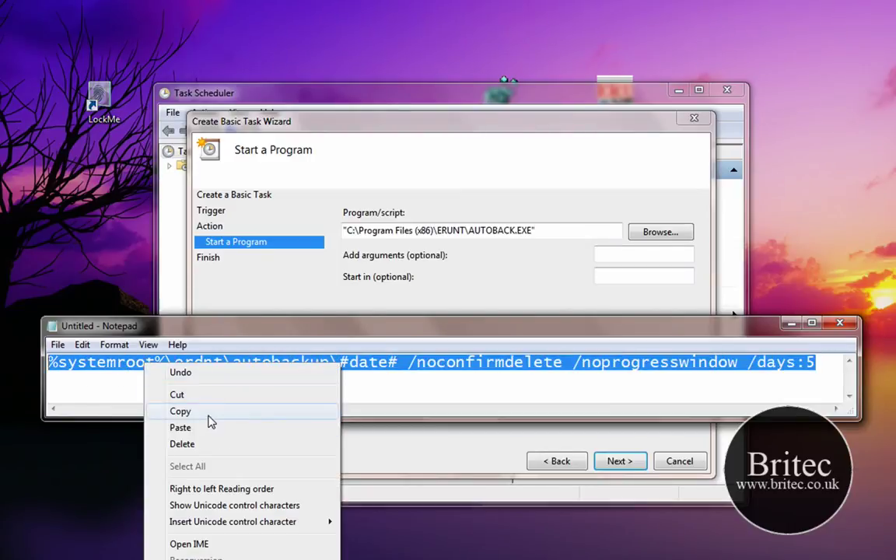
left_click(180, 411)
left_click(431, 300)
left_click(607, 254)
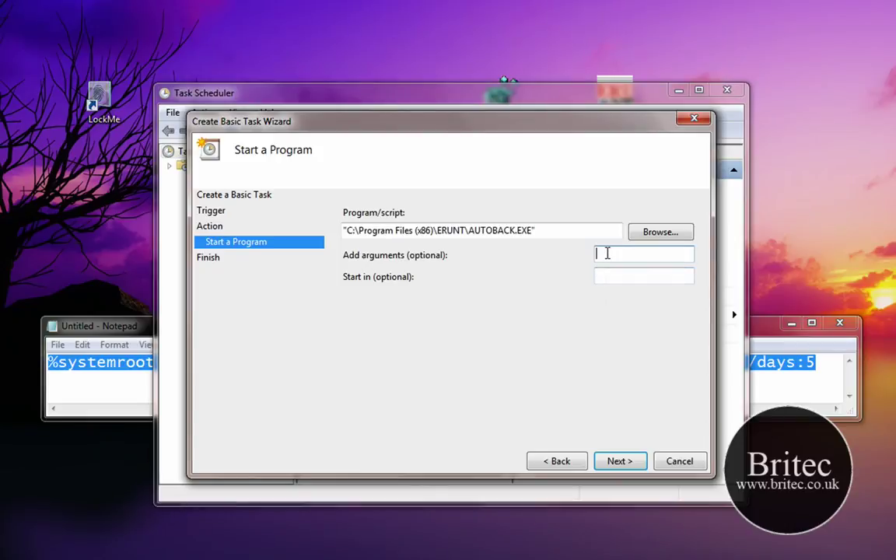
right_click(607, 254)
left_click(645, 319)
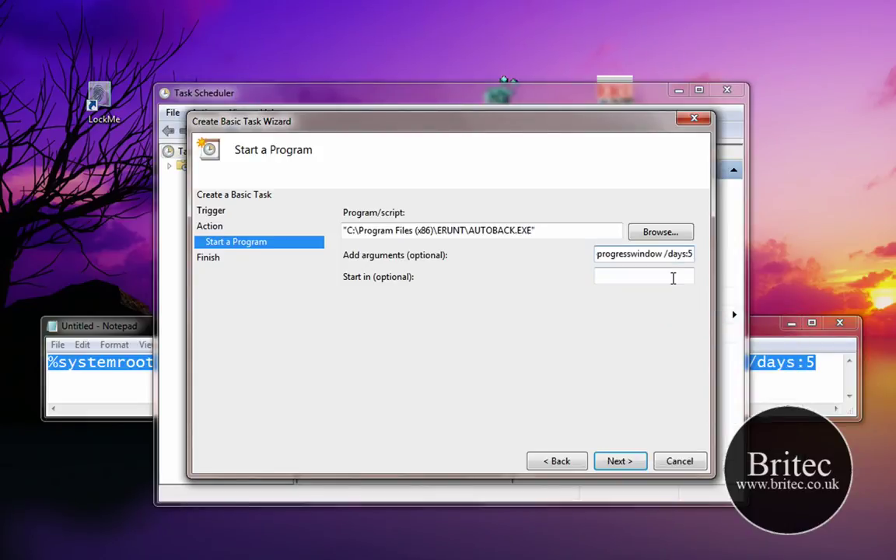
- Try /days values 2 and 30 in Notepad, restore 5, and return to the wizard
left_click(114, 396)
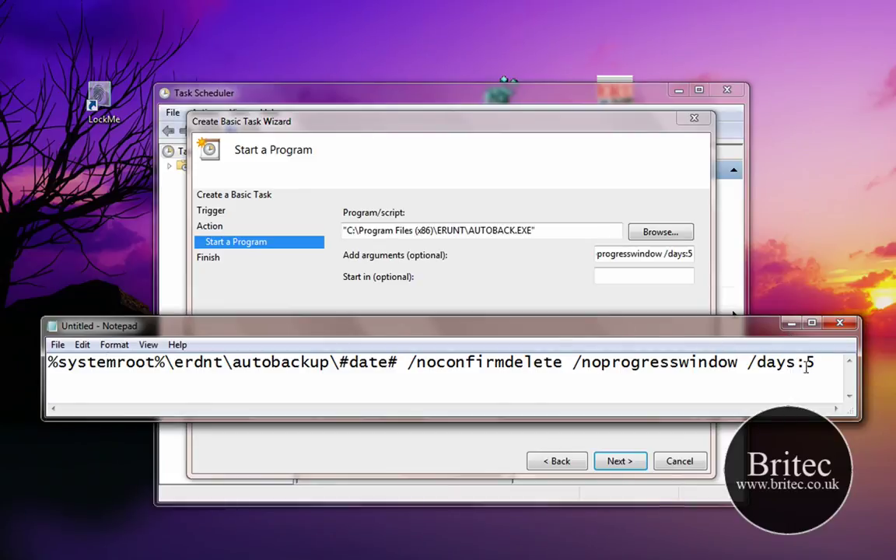
left_click_drag(816, 363, 805, 363)
type("2")
key("BackSpace")
type("30")
key("BackSpace")
key("BackSpace")
type("5")
left_click(716, 302)
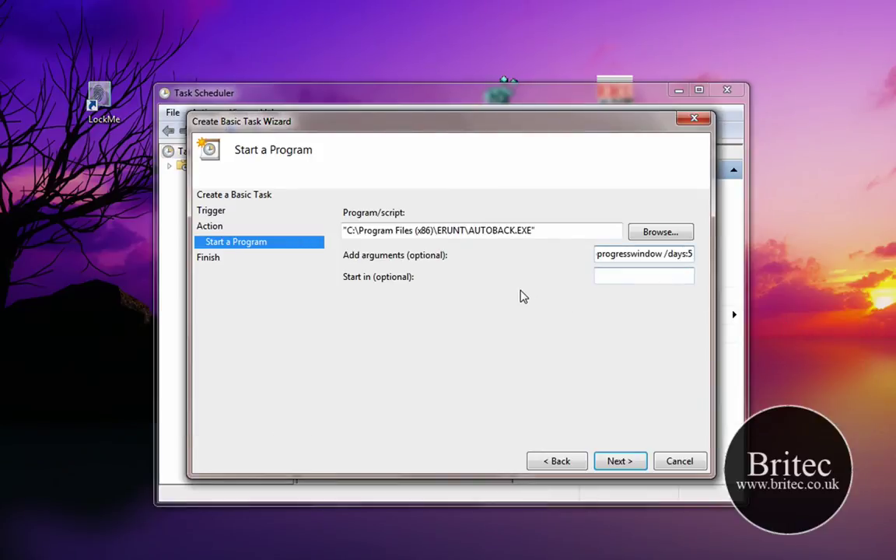
- Finish the Erunt Backup task with its Properties open and enable Run with highest privileges
left_click(618, 461)
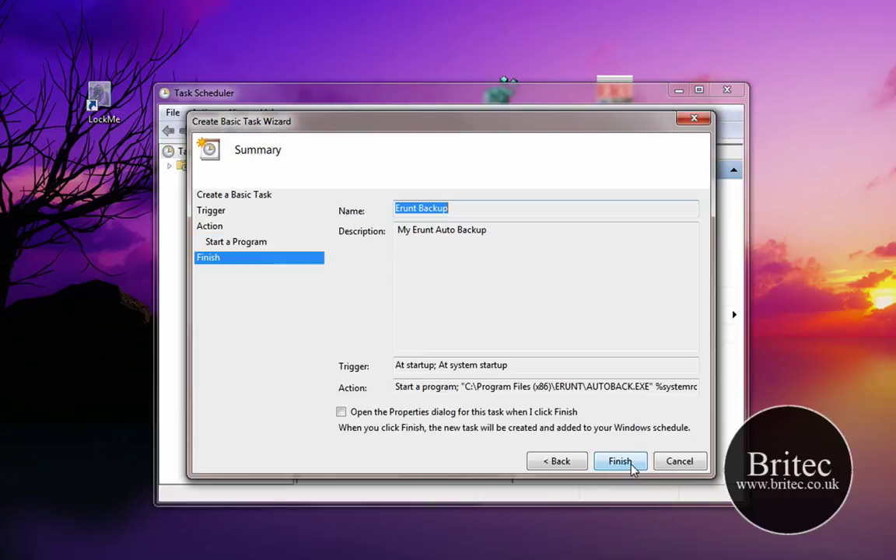
left_click(342, 413)
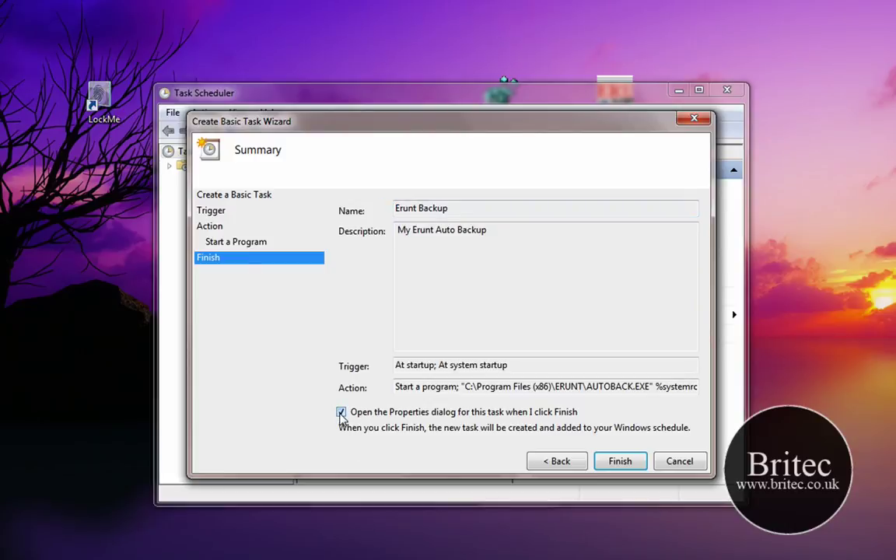
left_click(613, 470)
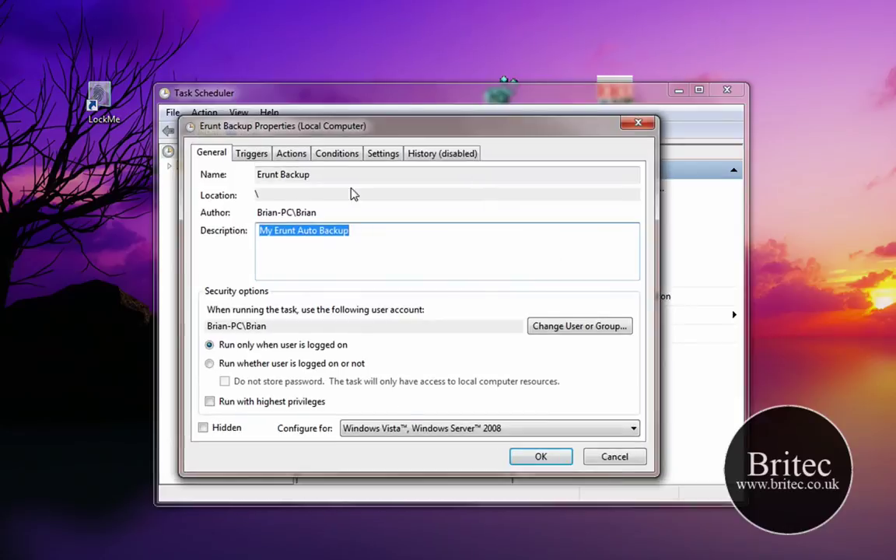
left_click_drag(438, 127, 467, 127)
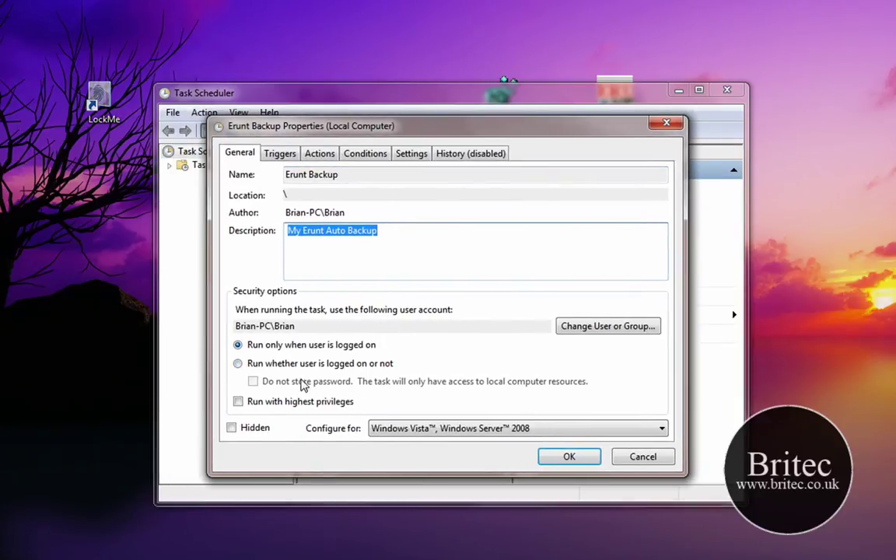
left_click(238, 403)
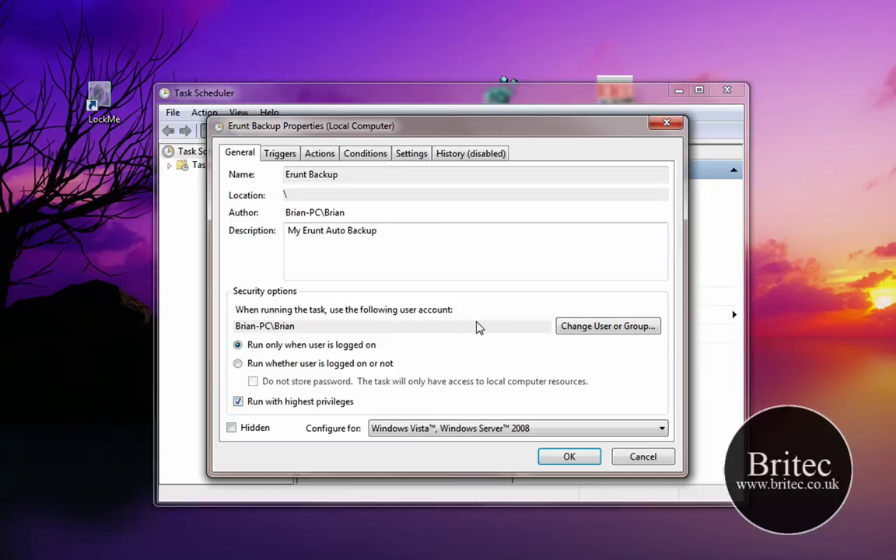
- Change the task's run account to SYSTEM
left_click(597, 327)
left_click_drag(365, 149, 433, 192)
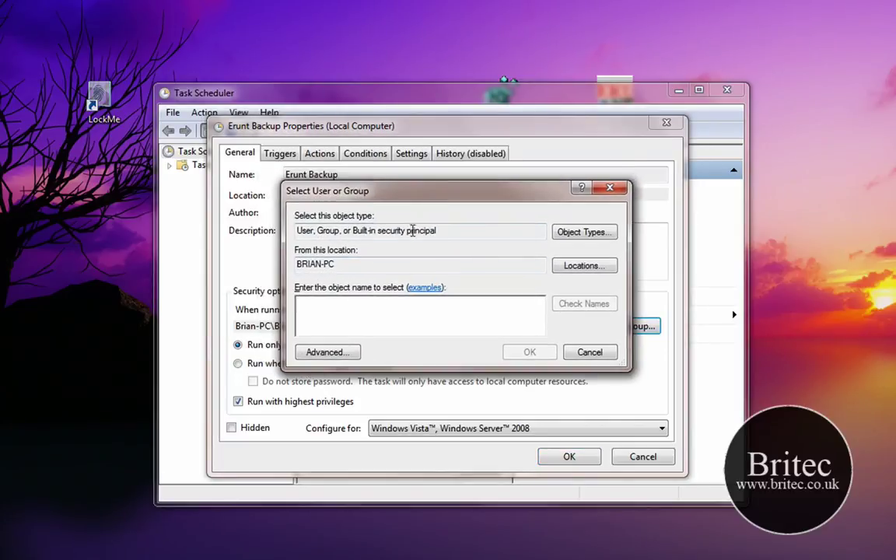
type("syst")
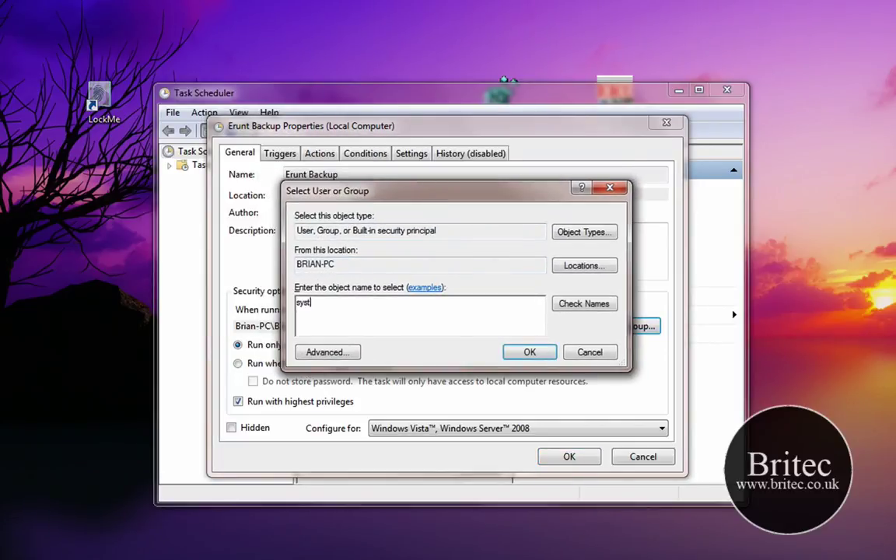
type("em")
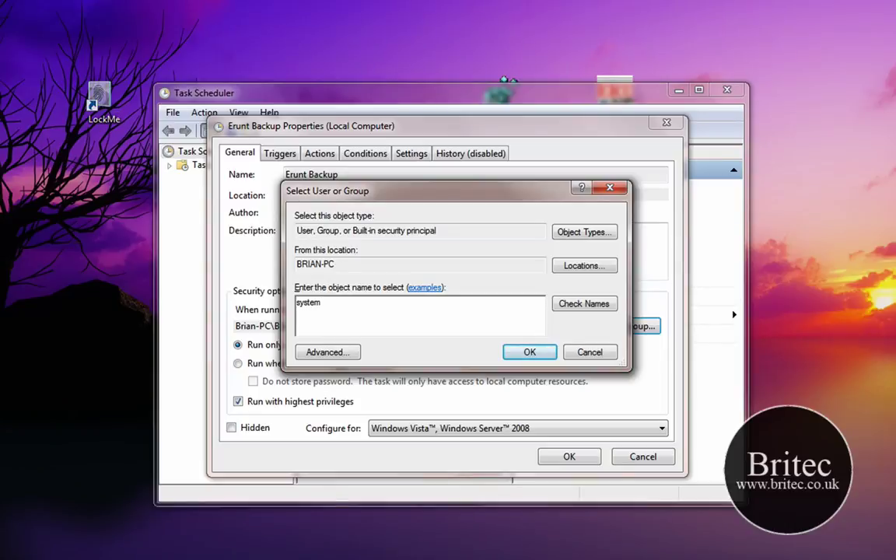
left_click(527, 353)
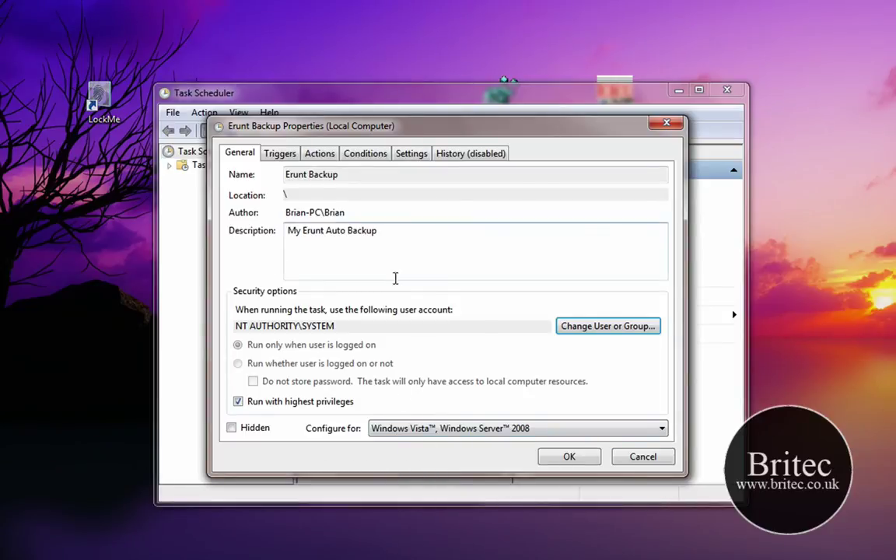
- Review the Triggers, Settings and Conditions tabs, then save the Erunt Backup properties
left_click(286, 155)
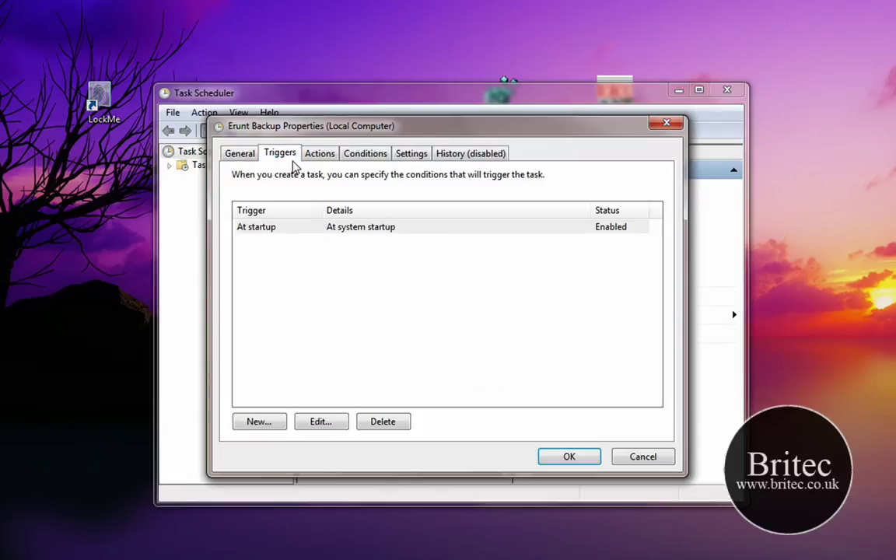
left_click(240, 155)
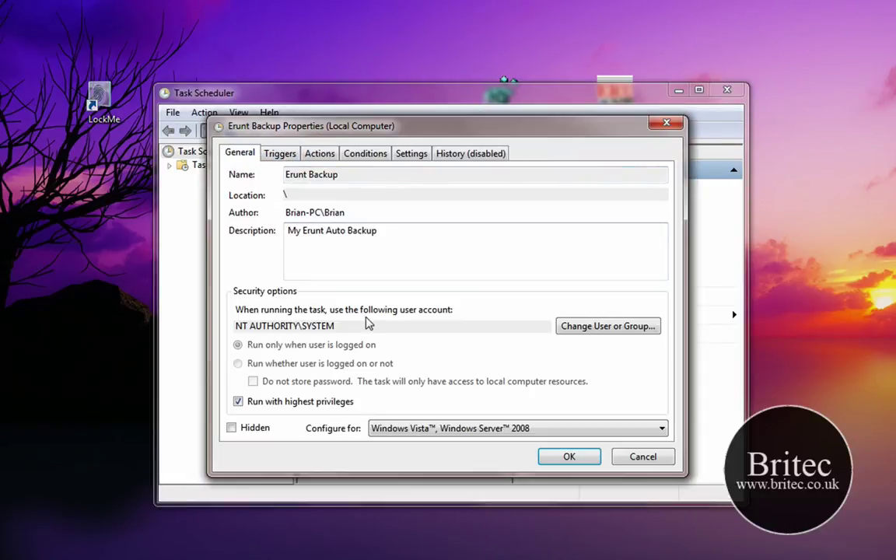
left_click(403, 159)
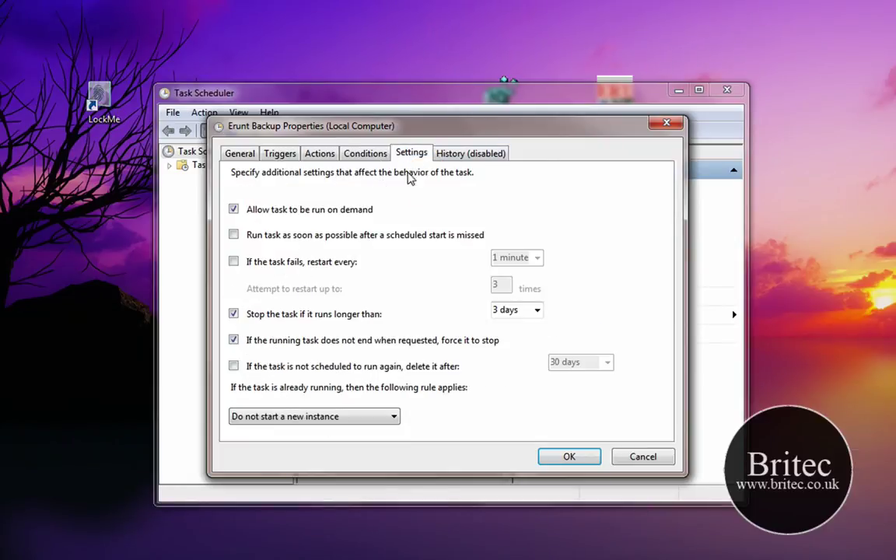
left_click(366, 154)
left_click(235, 154)
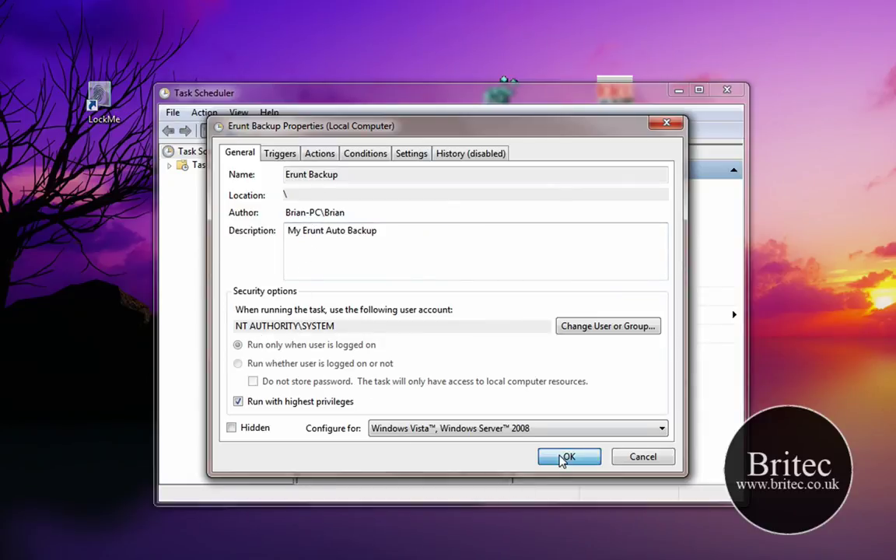
left_click(563, 459)
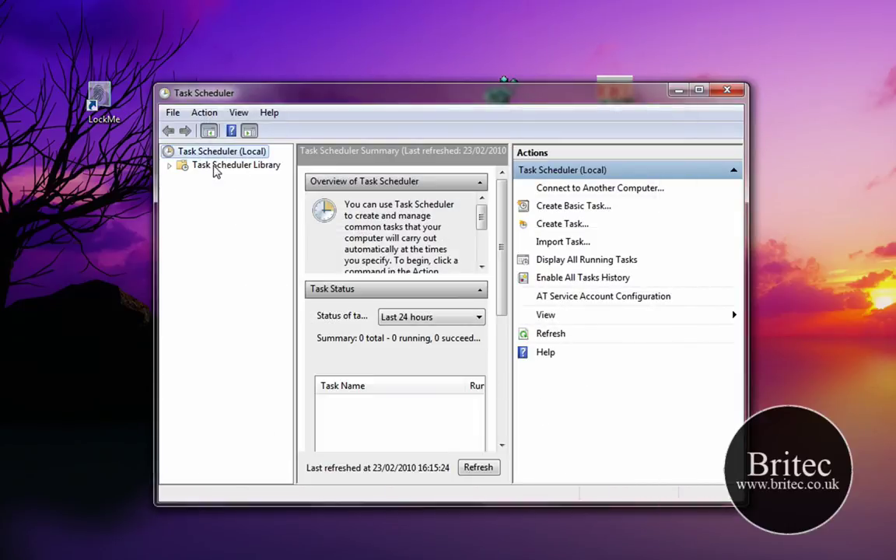
- Confirm Erunt Backup appears in the Task Scheduler Library, then close Task Scheduler
left_click(217, 167)
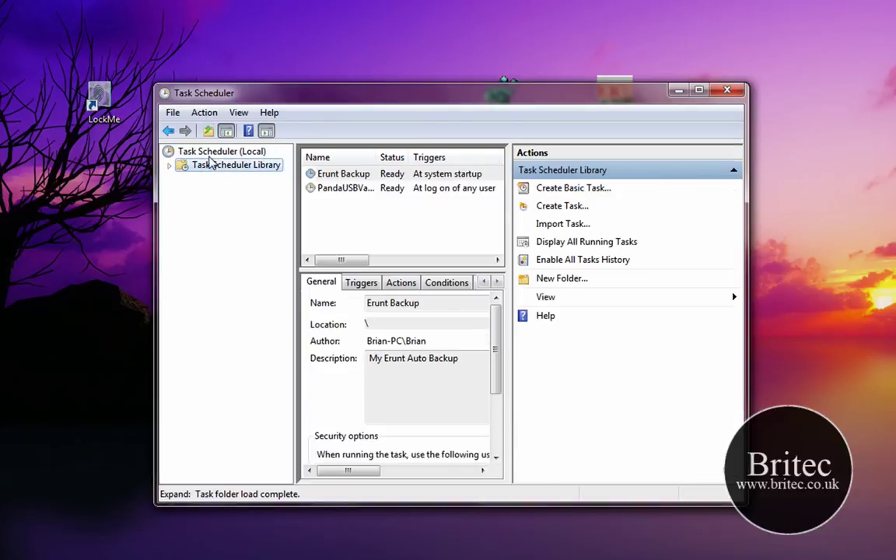
left_click(366, 179)
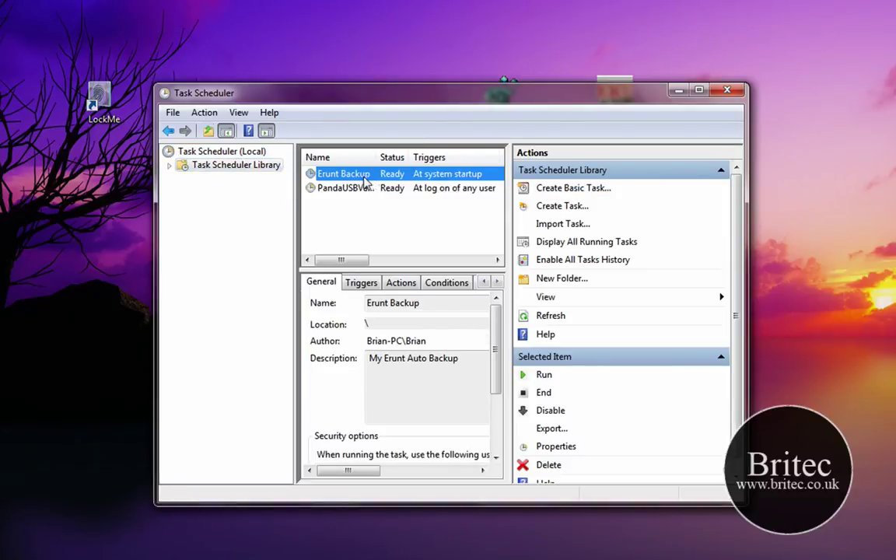
left_click(731, 92)
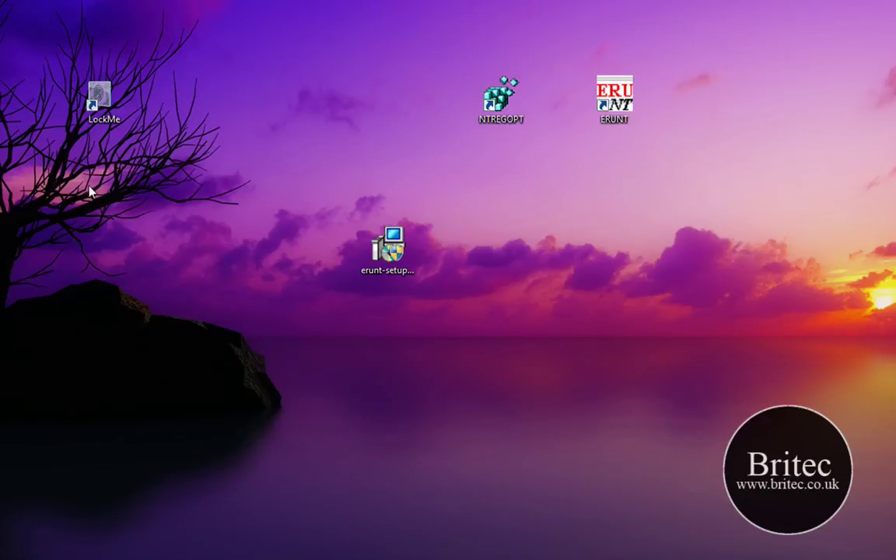
key("super+e")
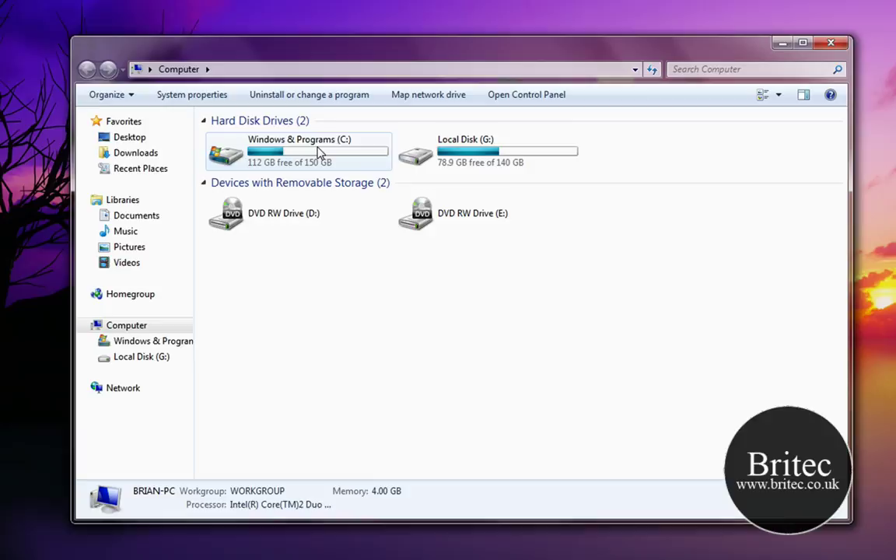
double_click(319, 148)
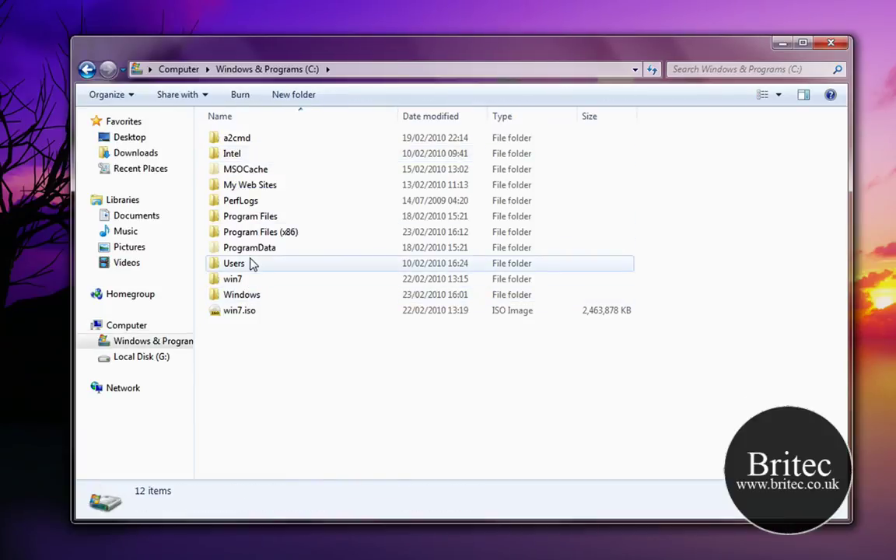
mouse_move(253, 268)
double_click(240, 297)
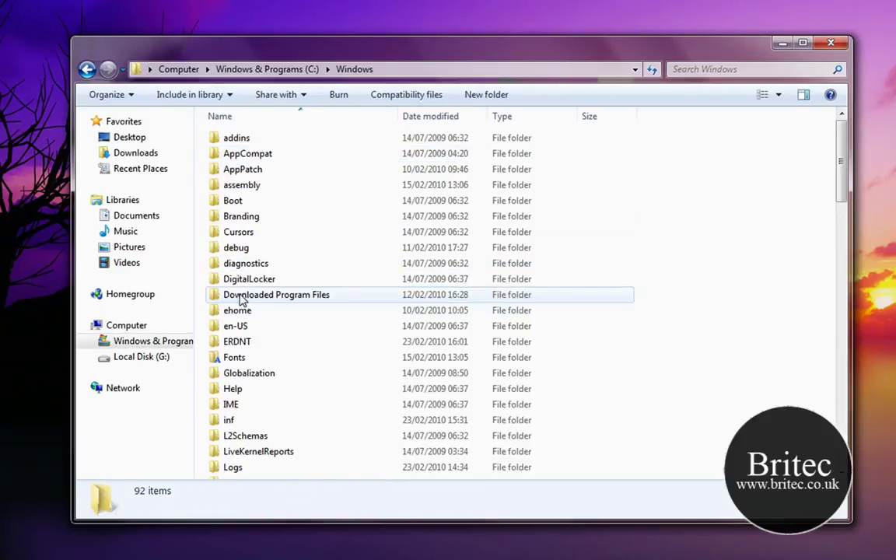
left_click(239, 349)
double_click(239, 349)
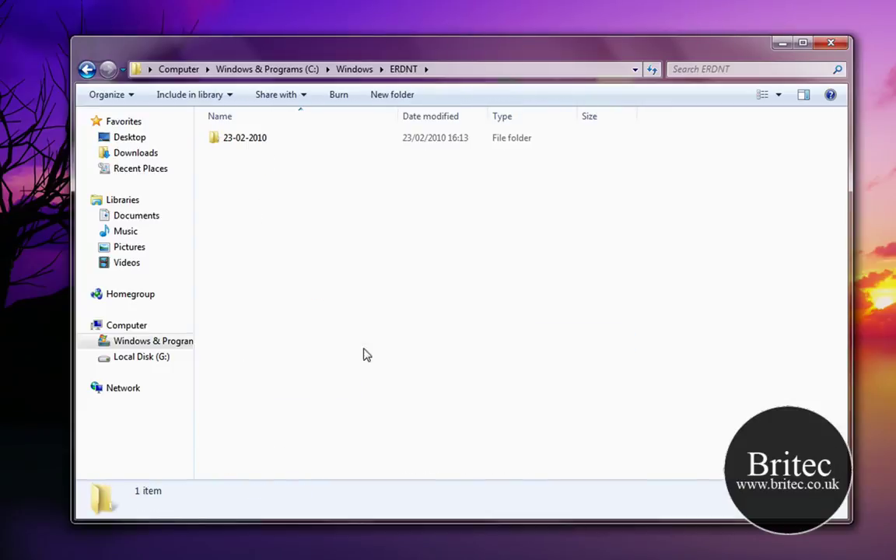
double_click(242, 145)
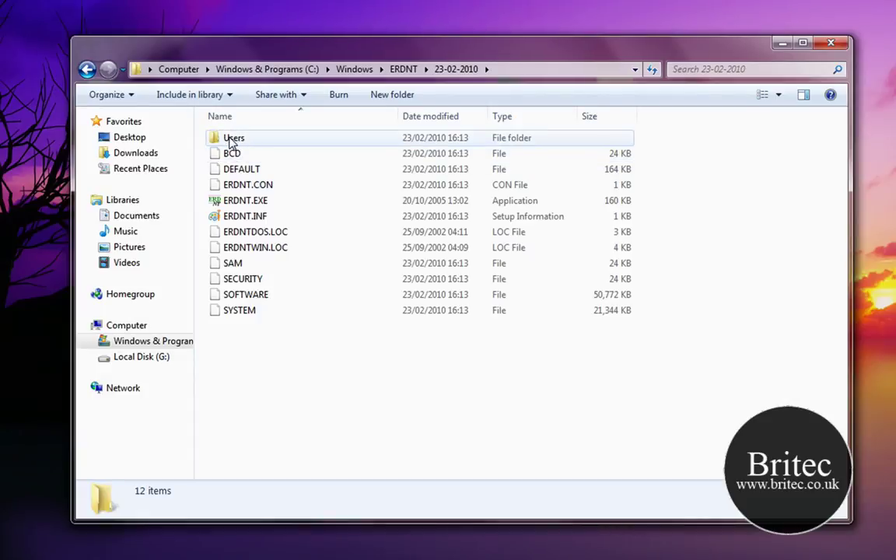
double_click(238, 140)
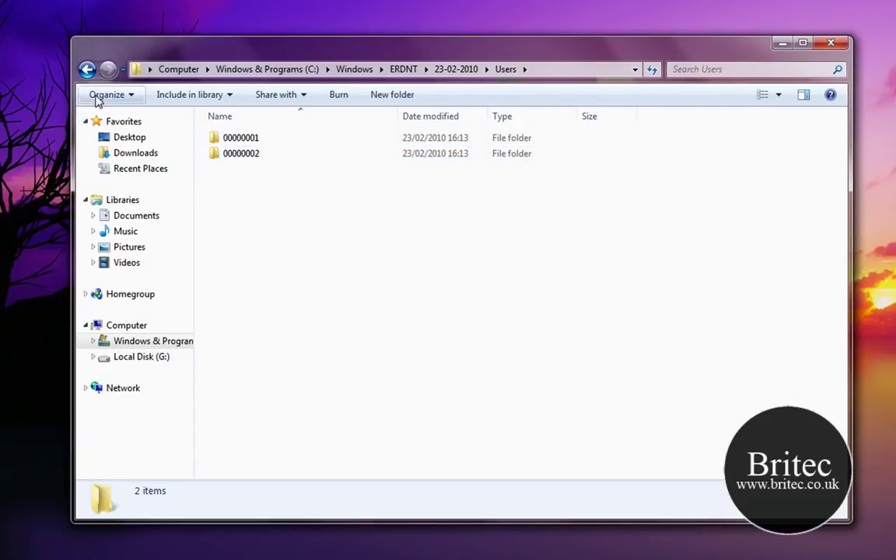
left_click(87, 69)
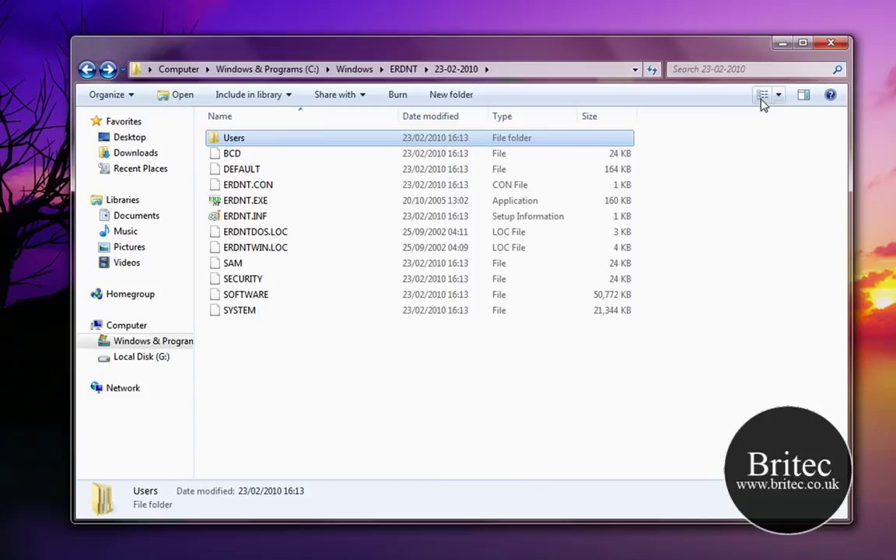
left_click(831, 42)
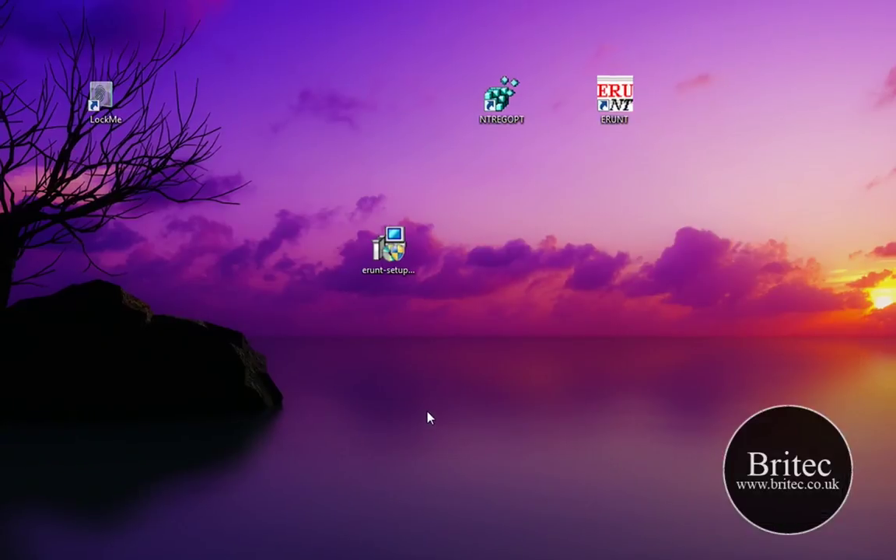